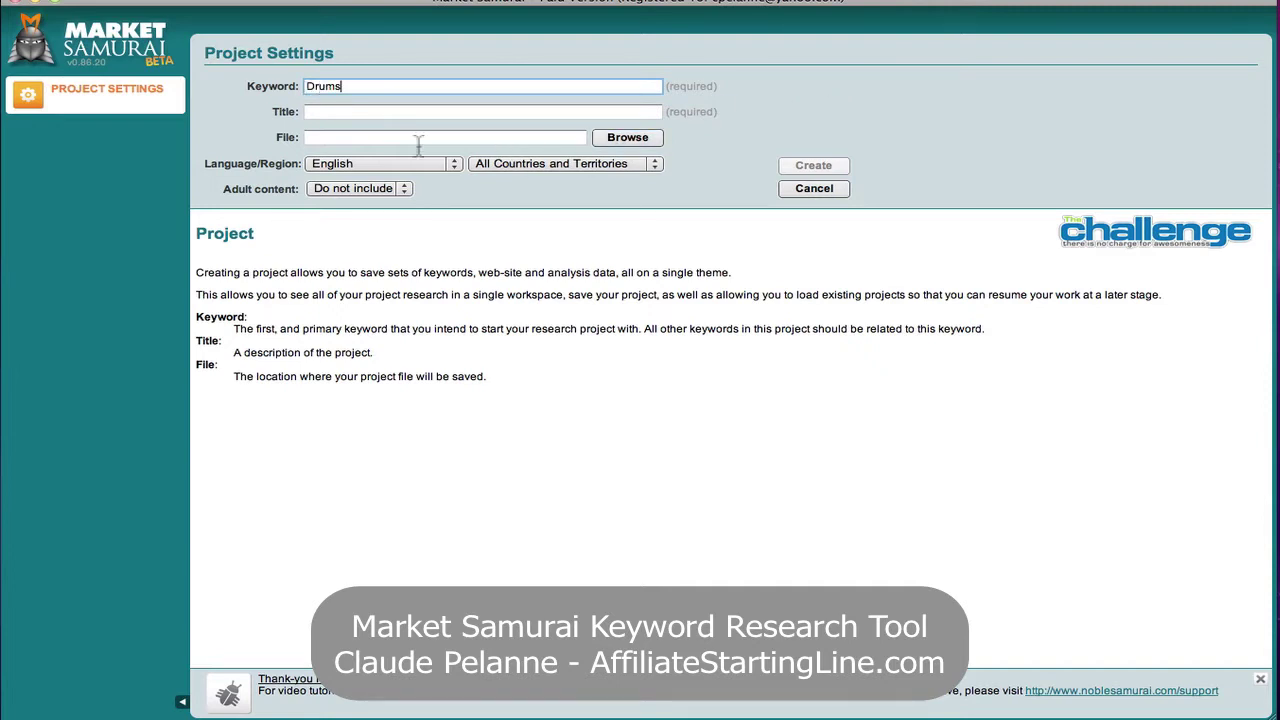
Step: Create a project with keyword and title Drums, keeping the region as All Countries and Territories
key(Tab)
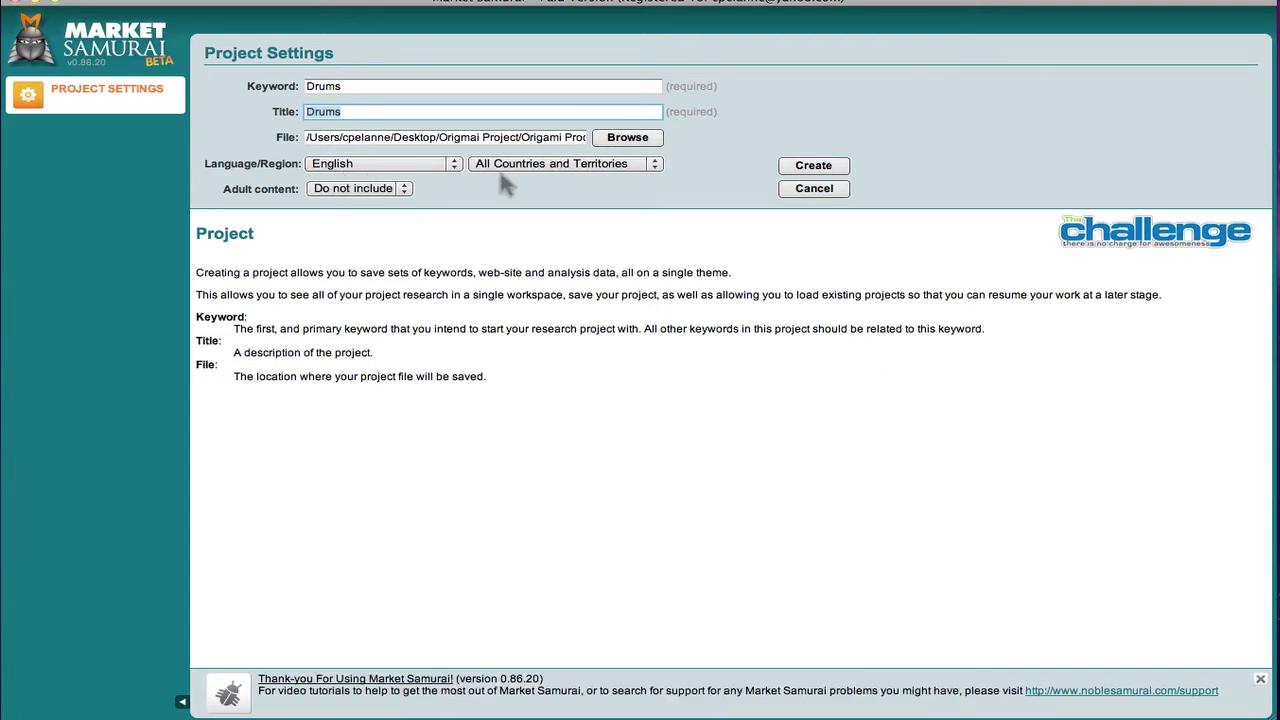
click(652, 167)
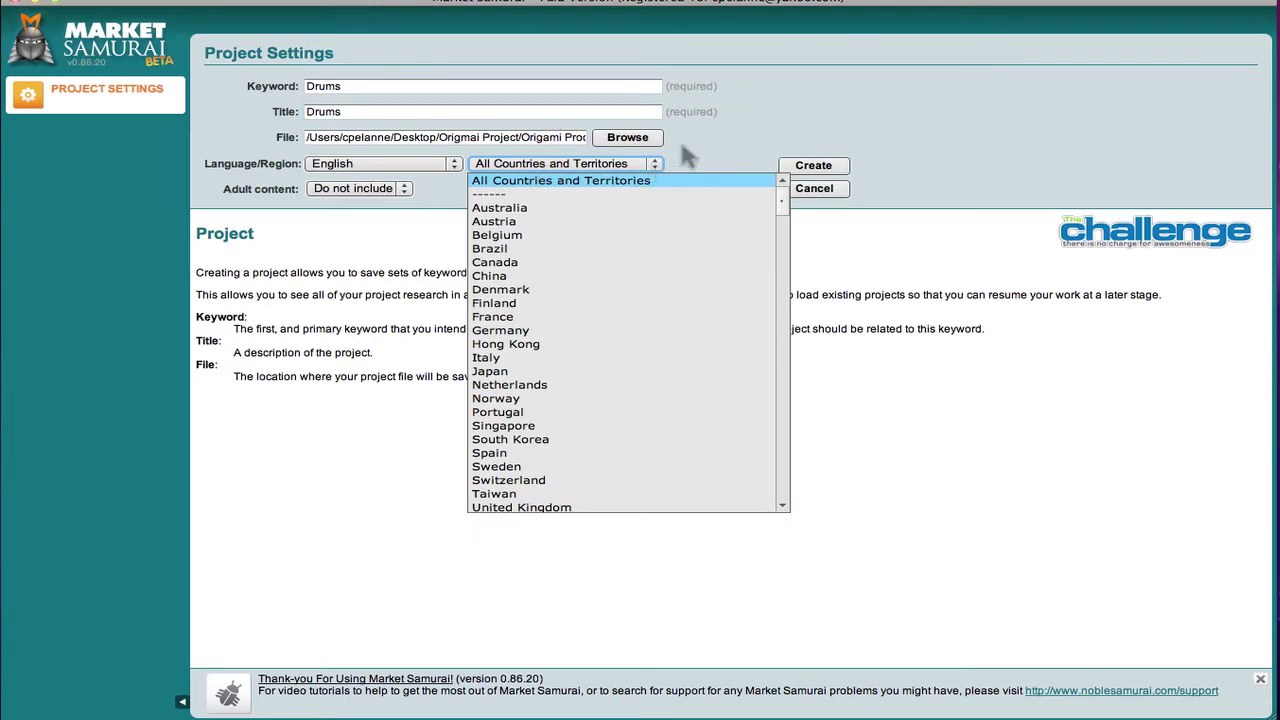
click(686, 148)
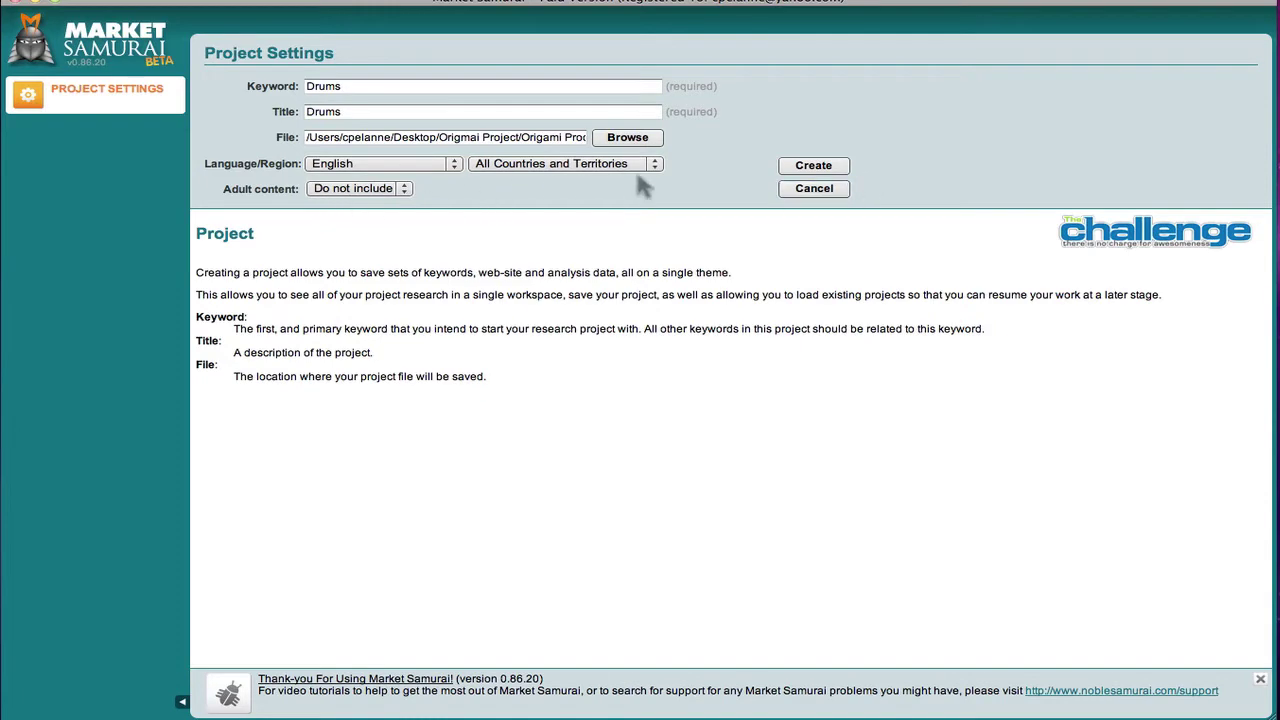
click(813, 166)
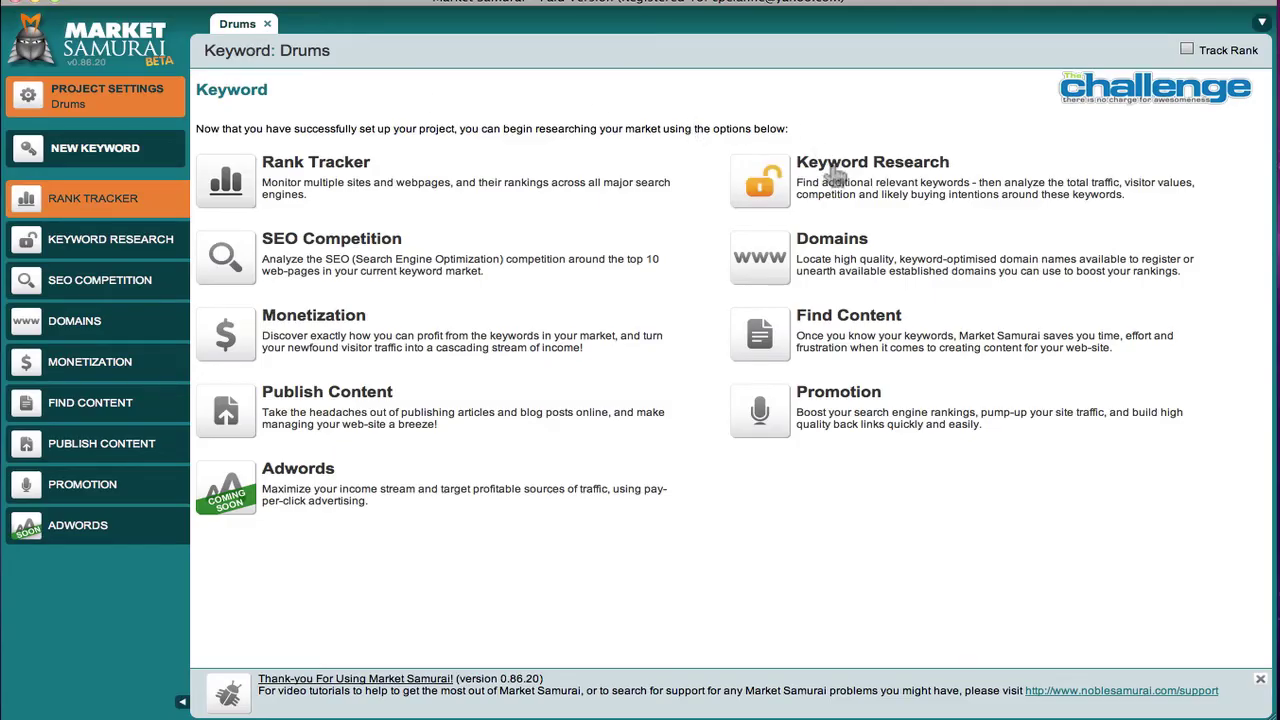
Step: Start Keyword Research for Drums with additional synonym keywords included, and generate suggestions
click(834, 175)
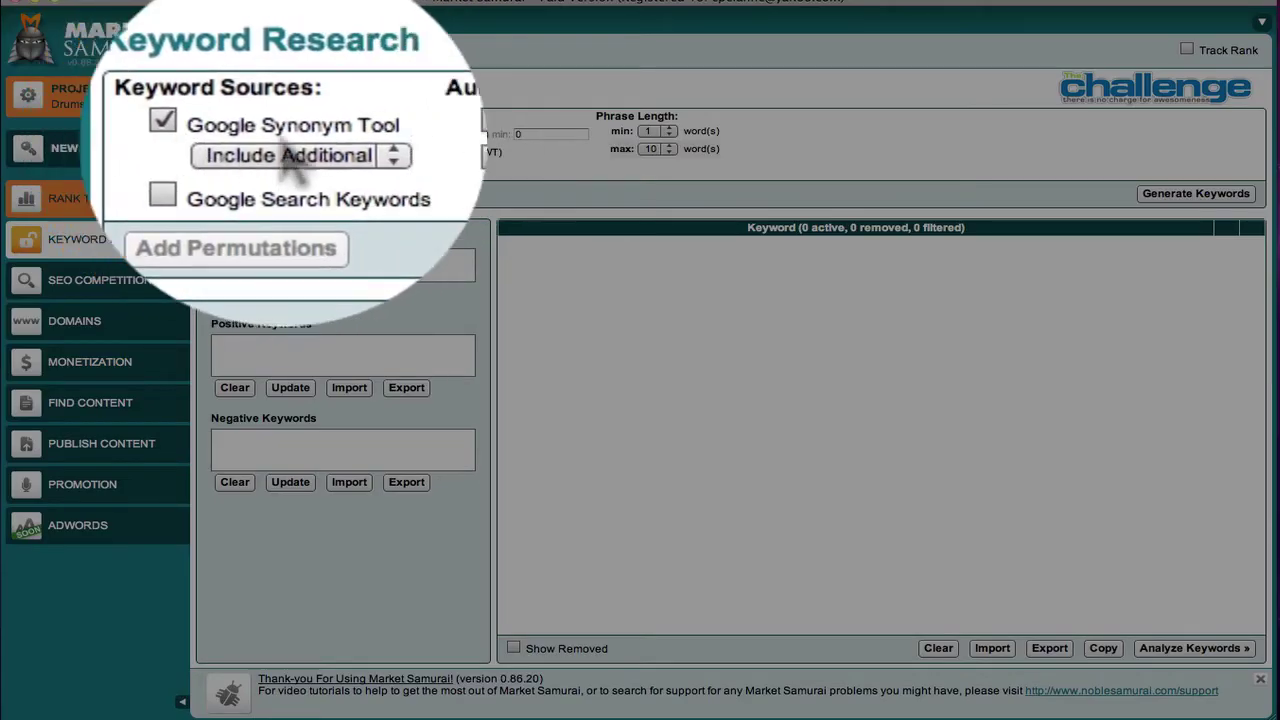
click(340, 155)
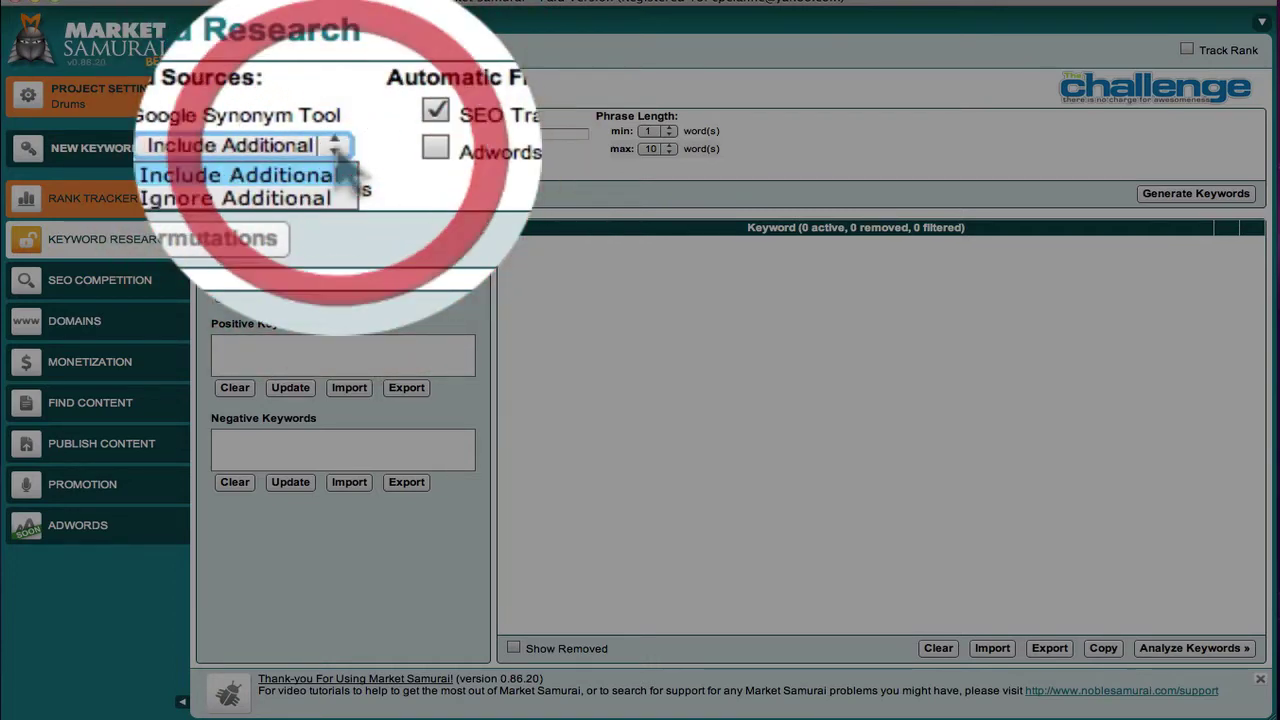
click(365, 140)
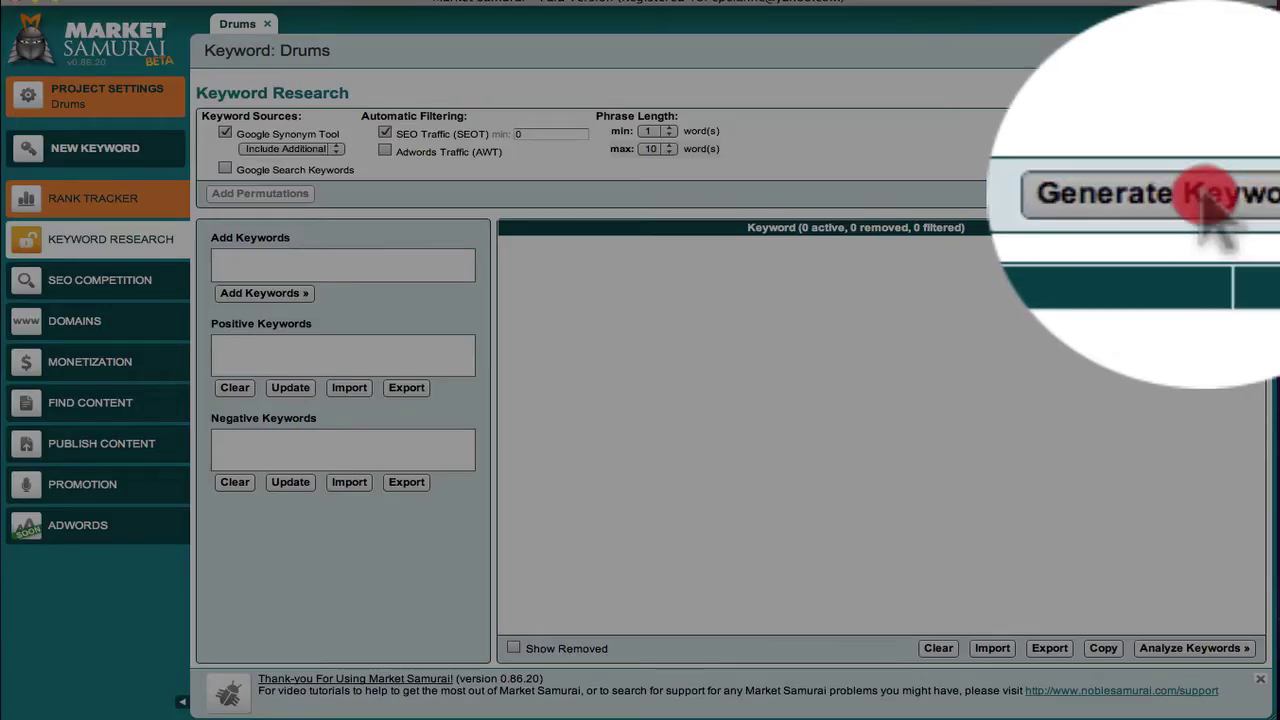
click(1190, 200)
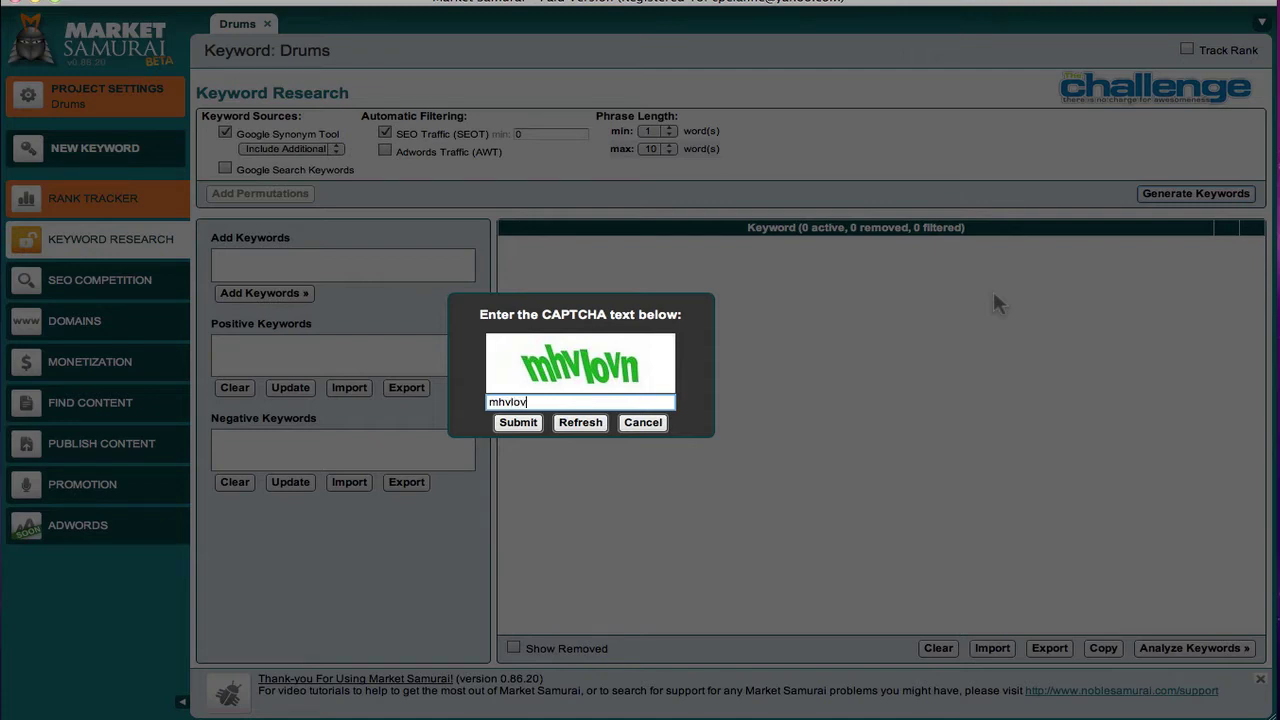
Step: Submit the CAPTCHA text, then analyze the 200 generated drum keywords
click(522, 424)
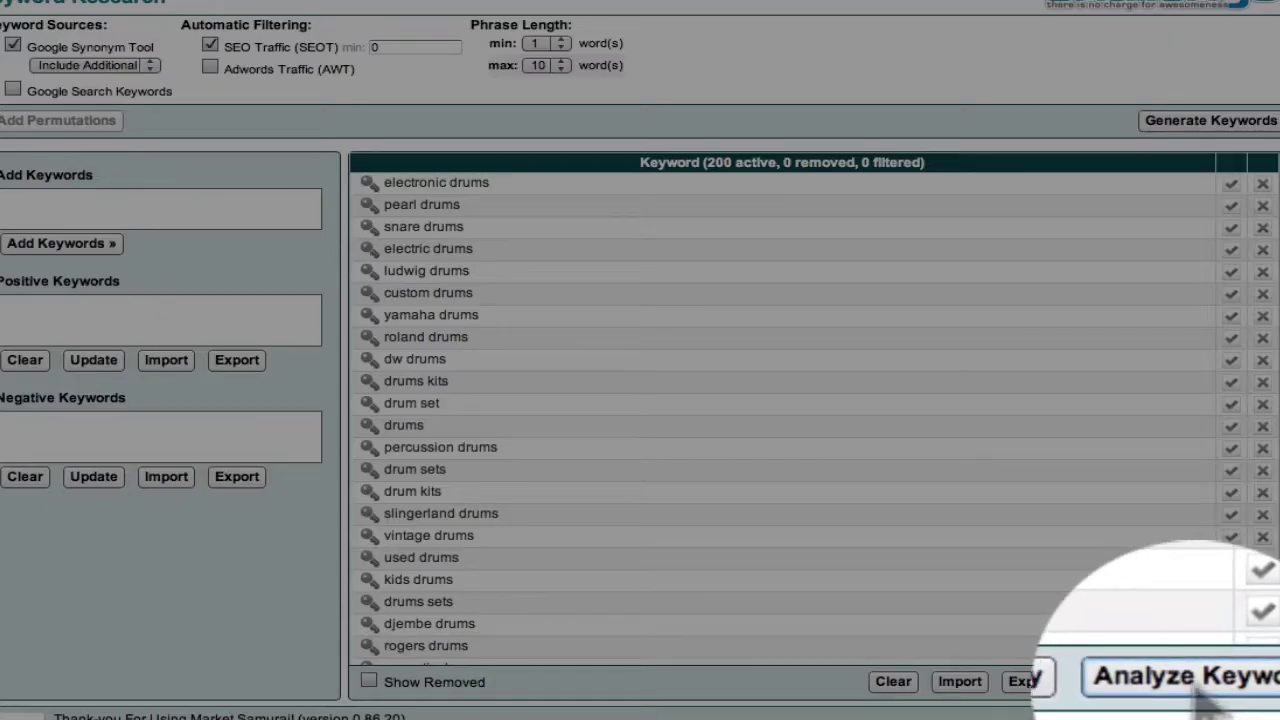
click(1208, 700)
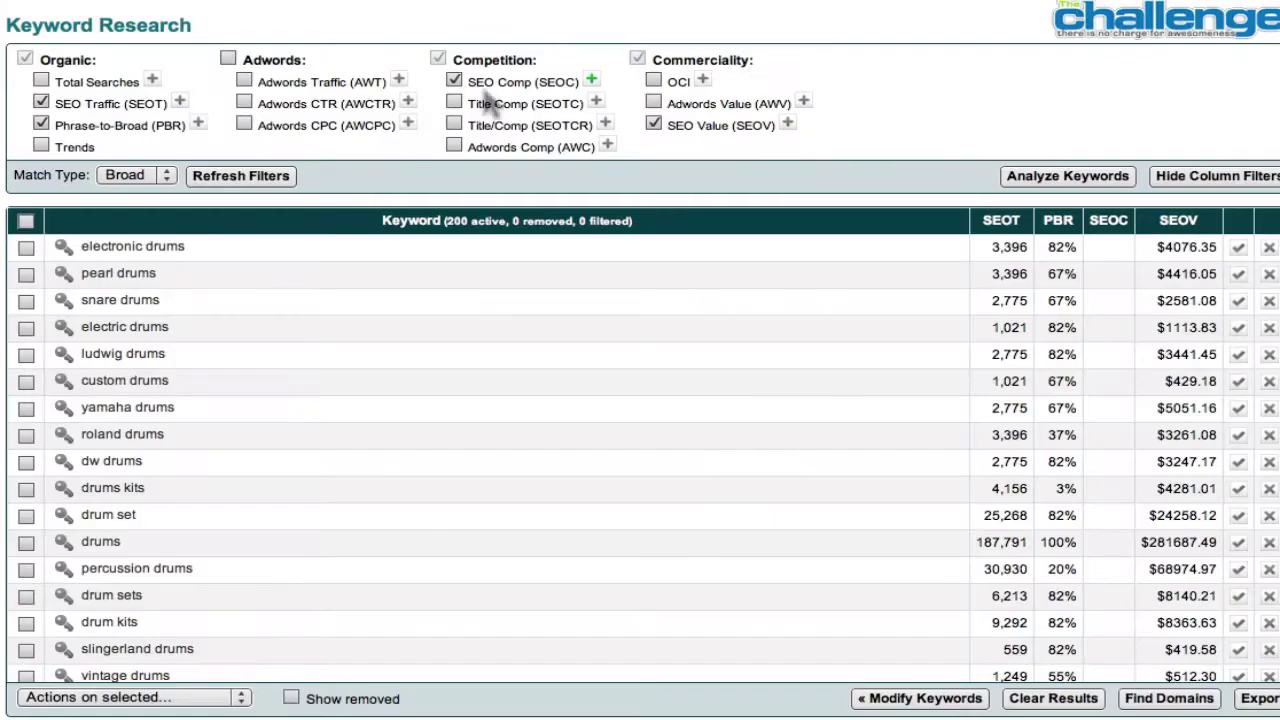
Step: Scroll the analysis results to review the SEOT, PBR, SEOC and SEOV columns for 'drums'
mouse_move(110, 135)
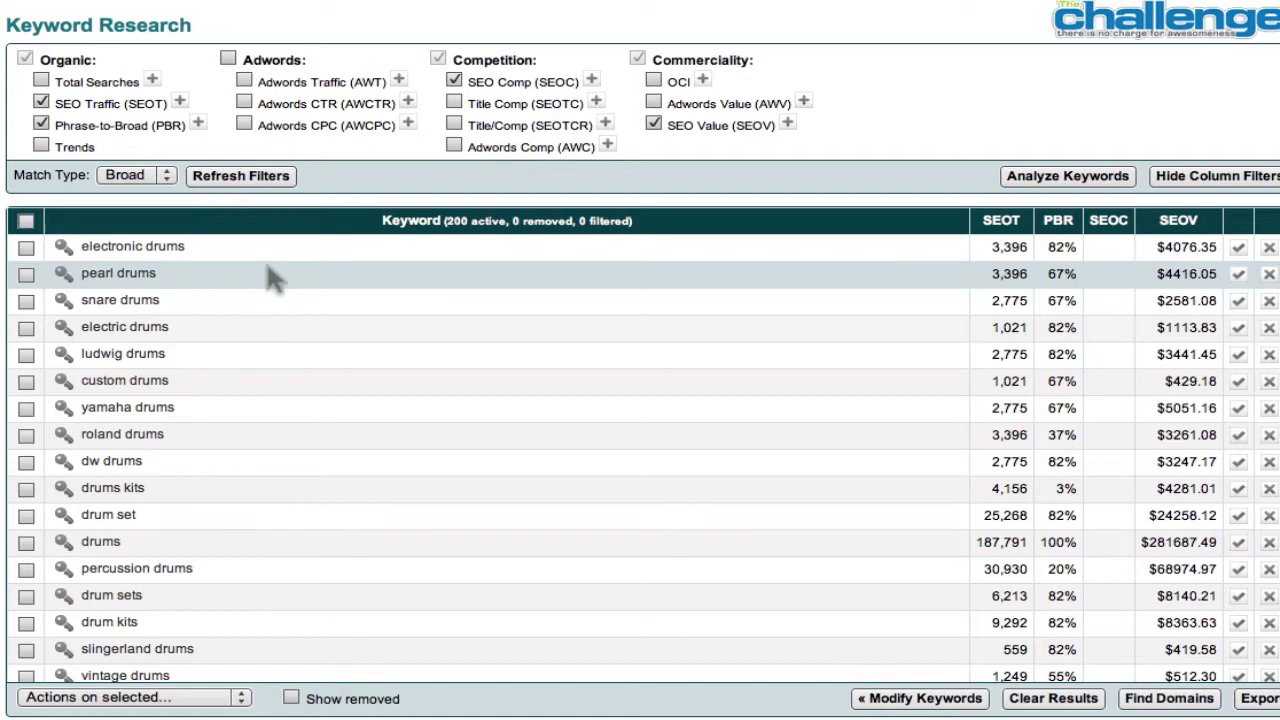
scroll(271, 277, down, 3)
scroll(271, 277, up, 3)
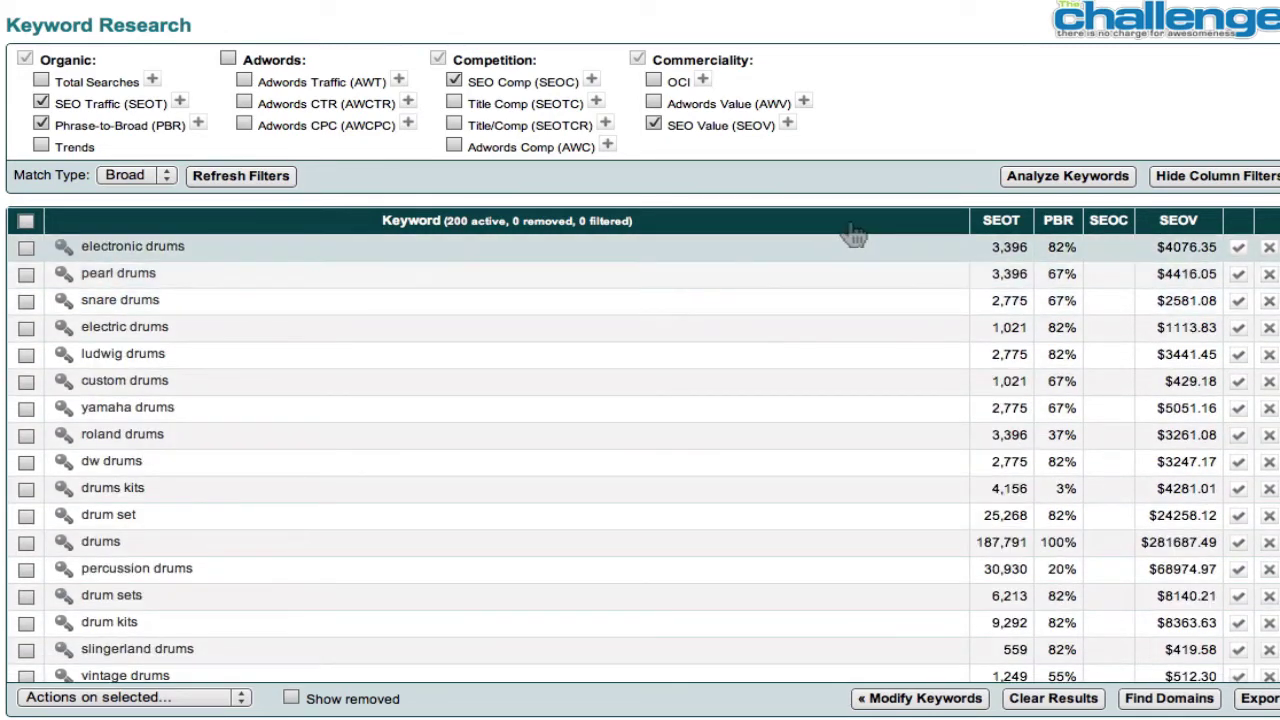
Step: Sort the drum keywords by SEOT descending and scroll down to low-traffic terms like 'drums drummer'
click(1000, 222)
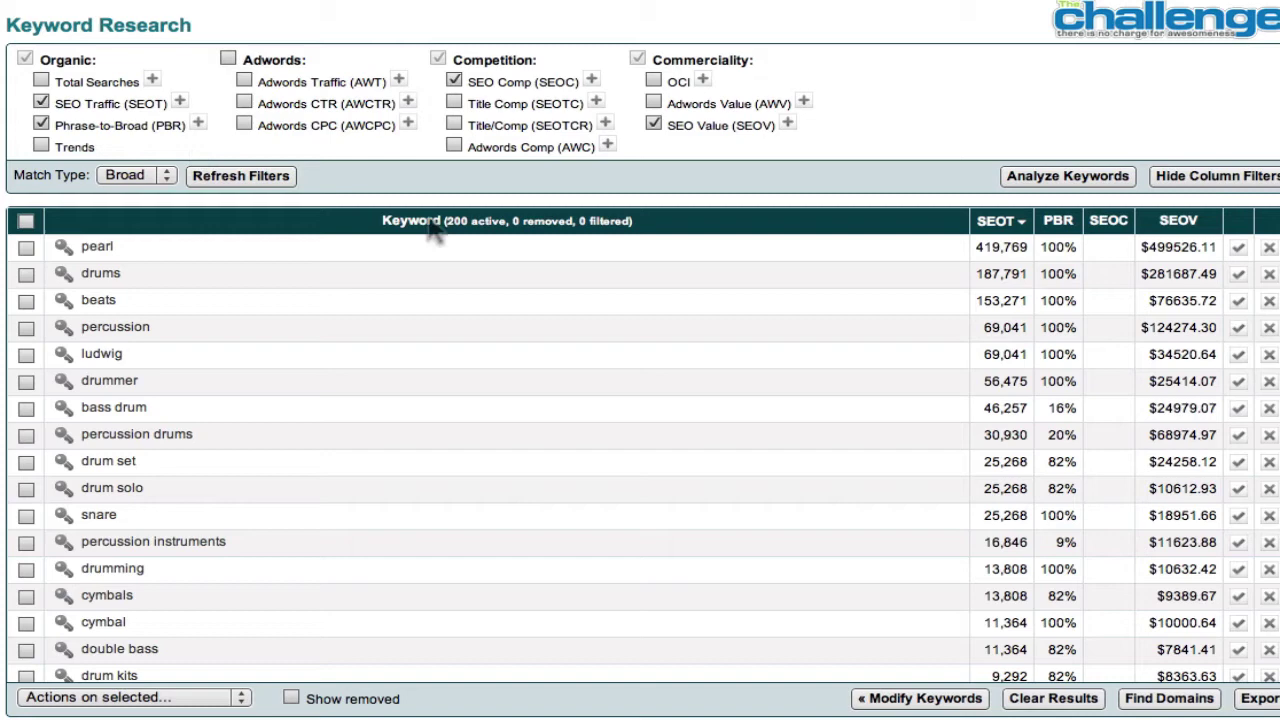
scroll(305, 308, down, 10)
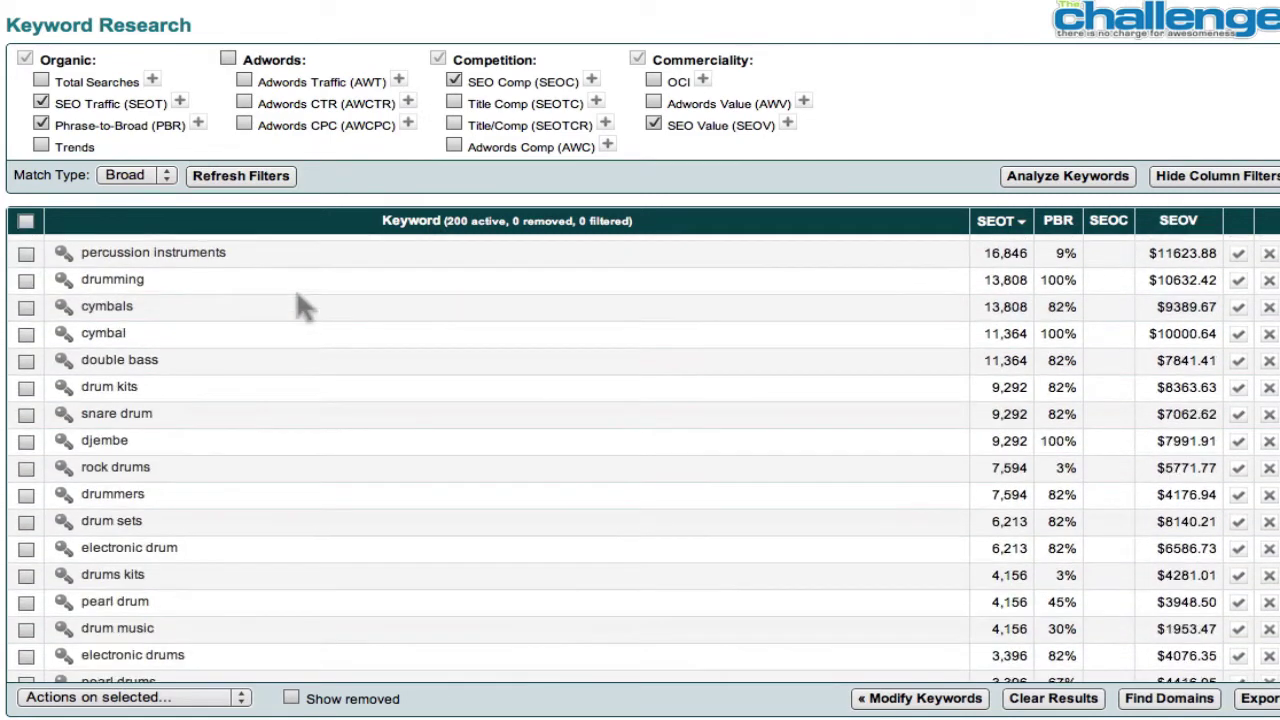
scroll(305, 308, down, 12)
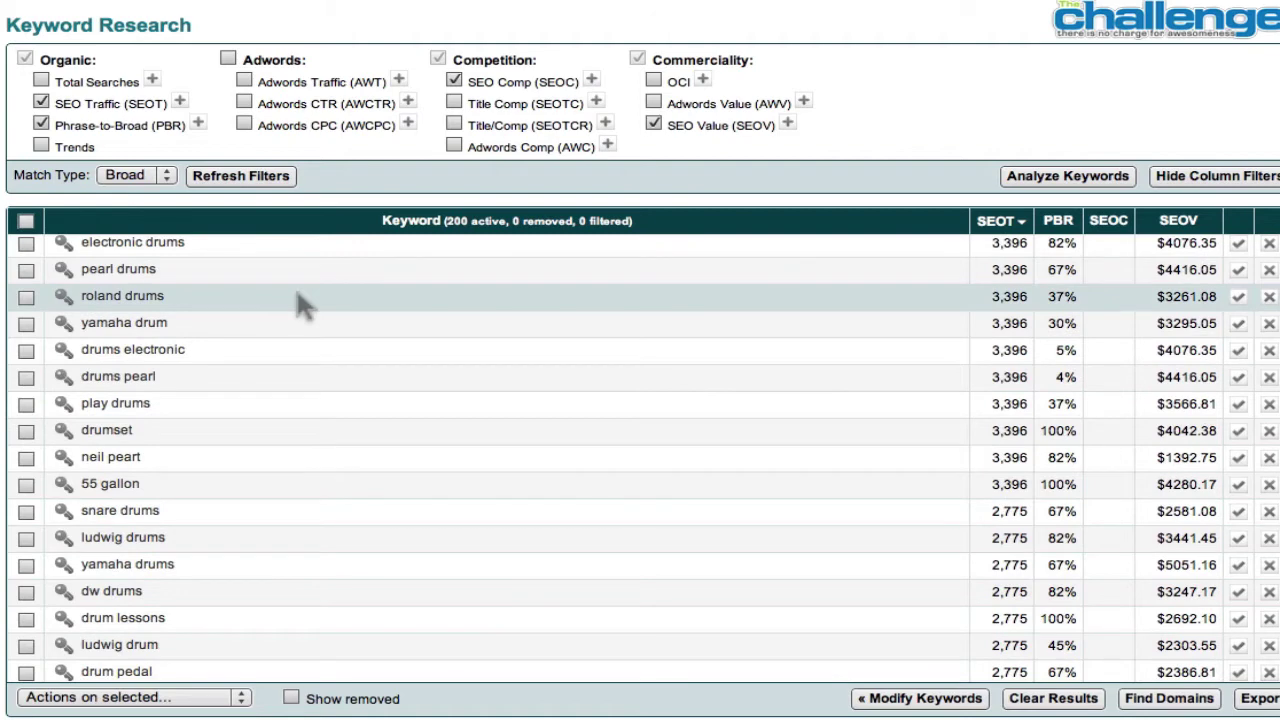
scroll(305, 308, down, 5)
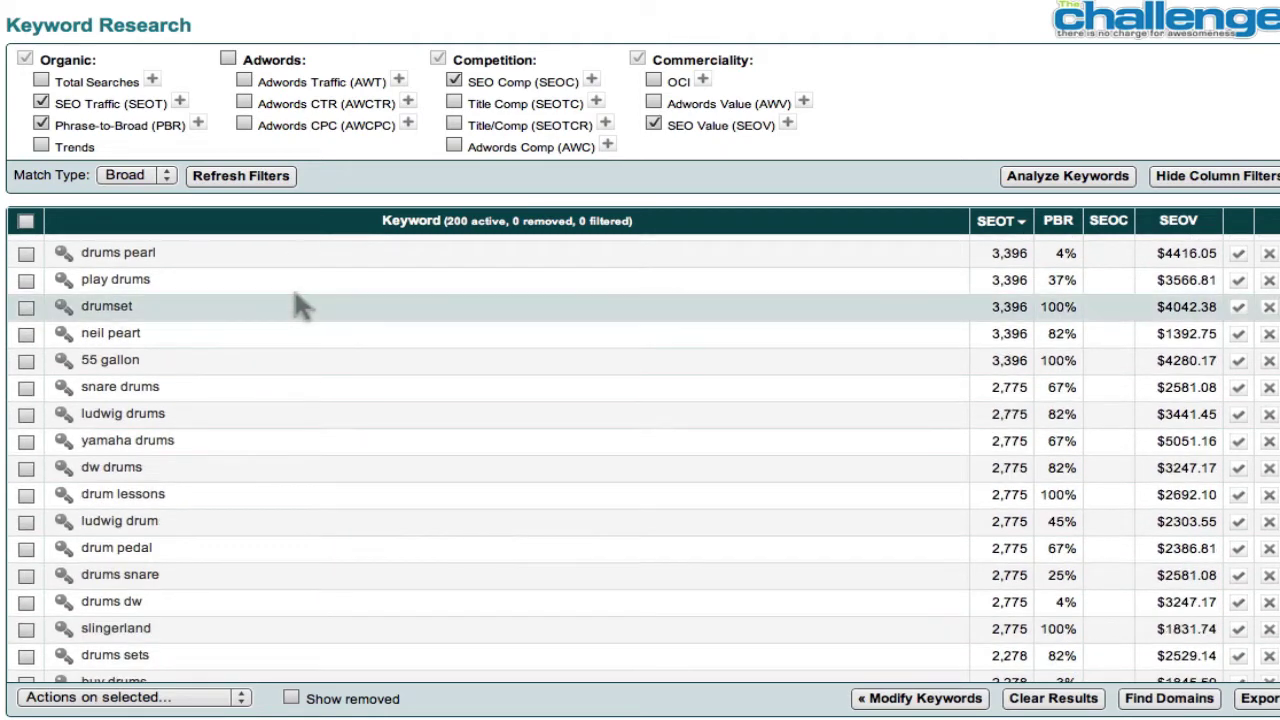
scroll(300, 307, down, 6)
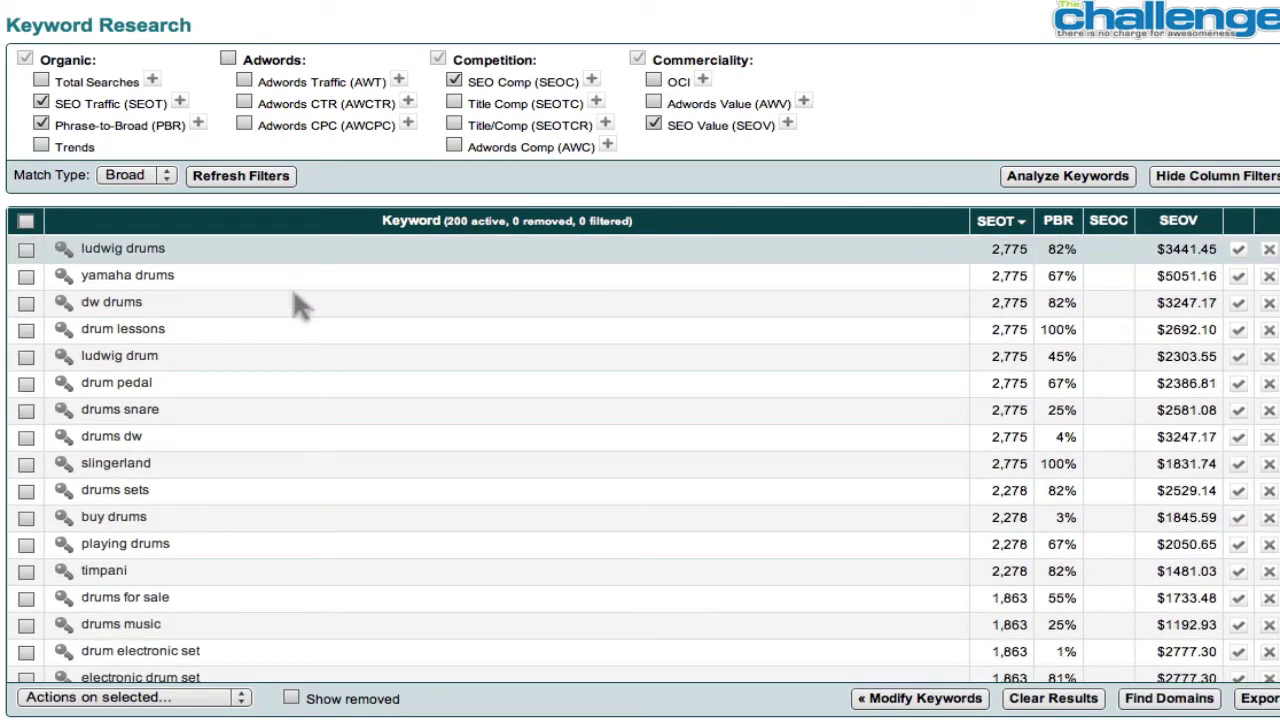
scroll(300, 307, down, 5)
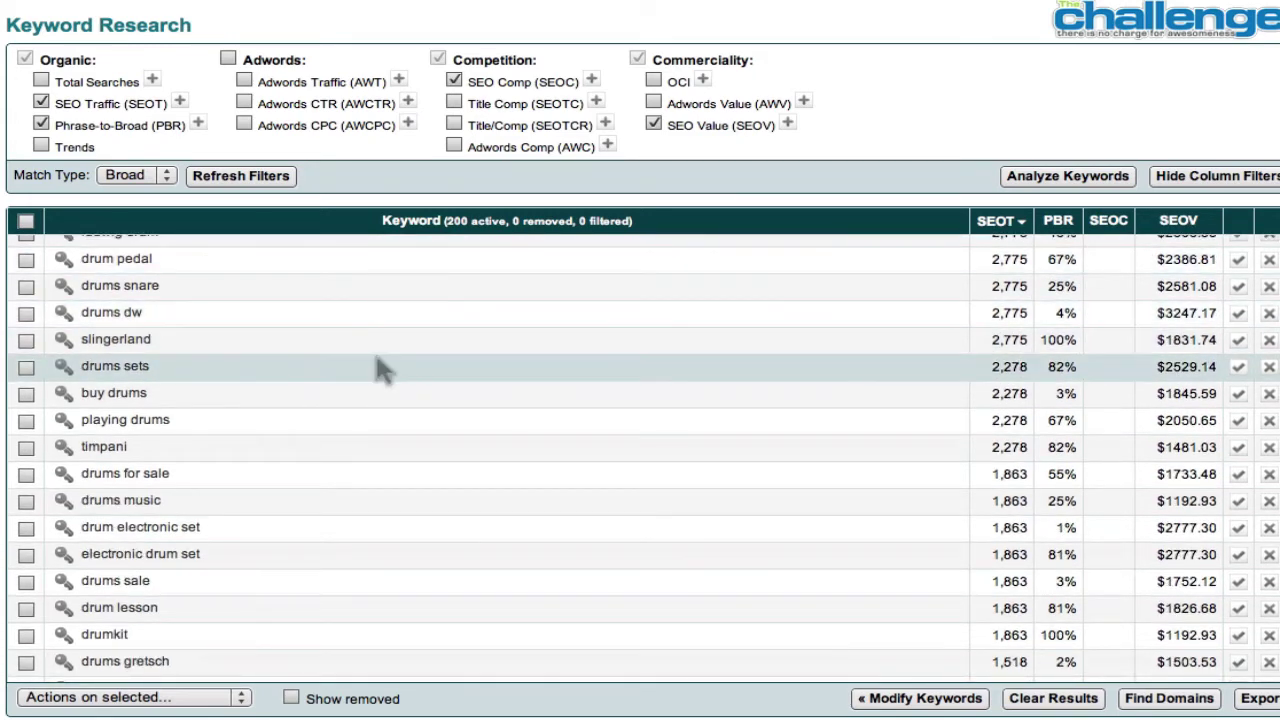
scroll(370, 370, down, 2)
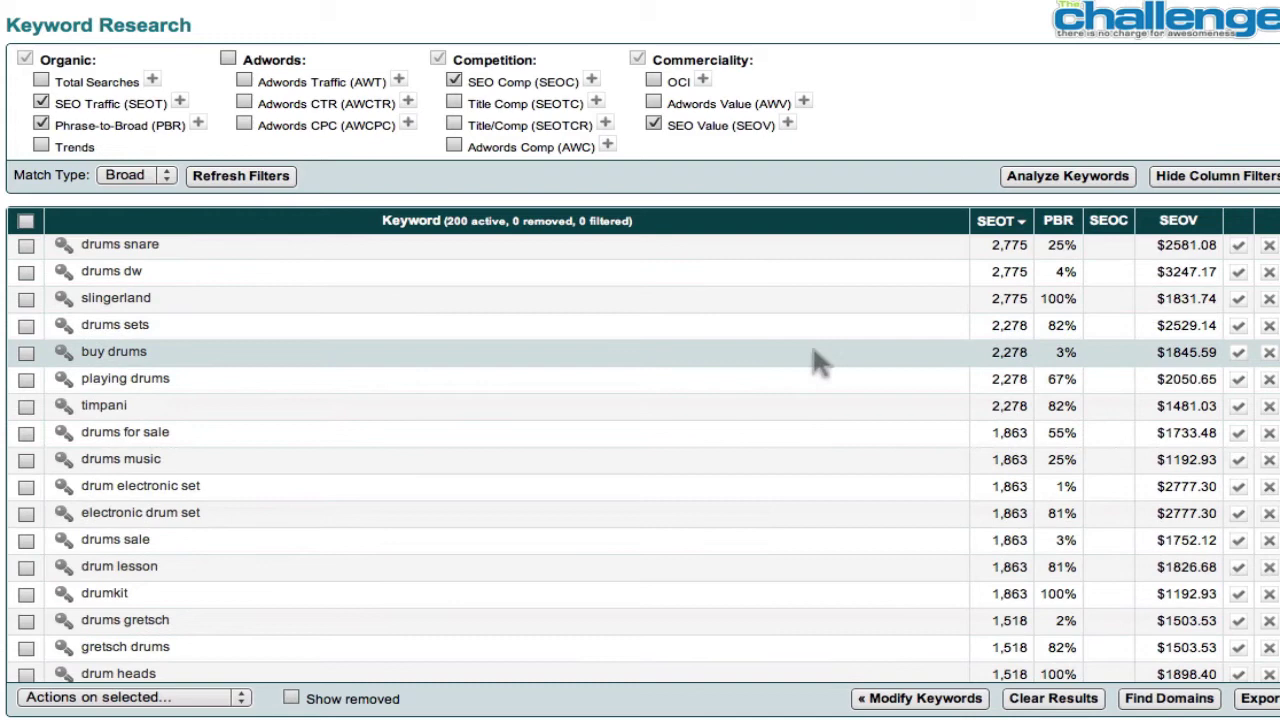
scroll(1180, 390, down, 15)
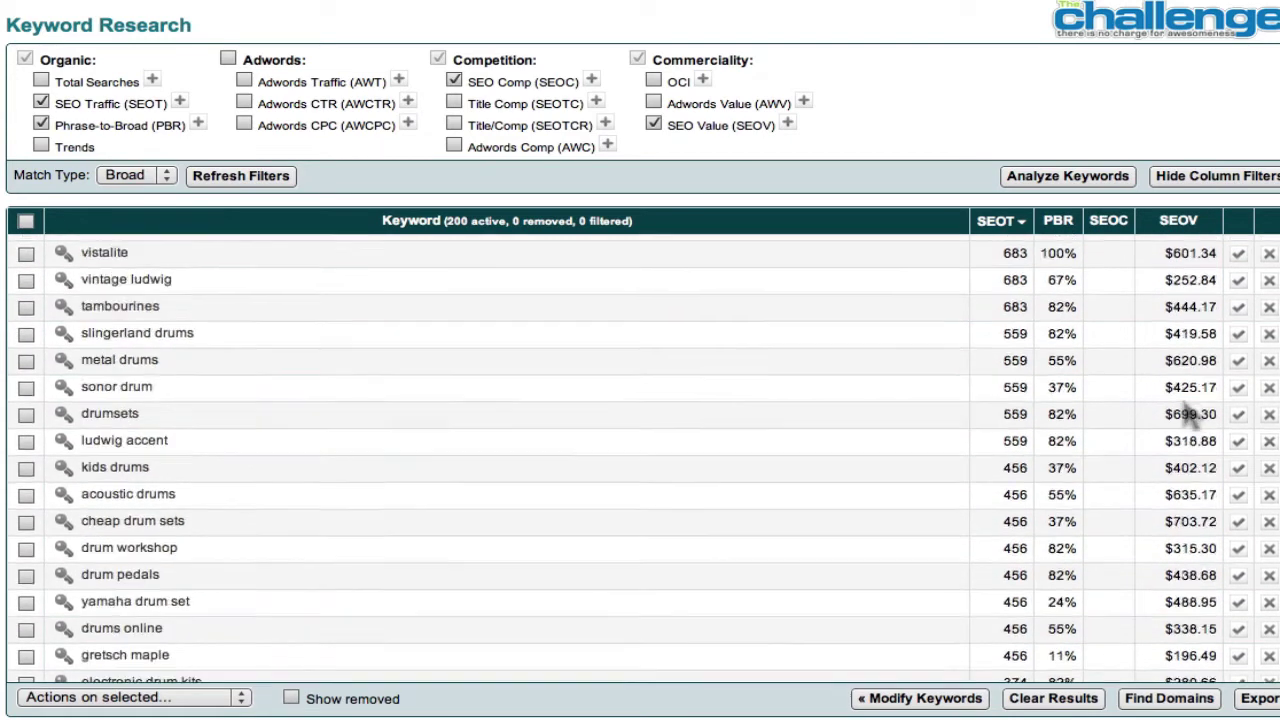
scroll(1192, 418, down, 15)
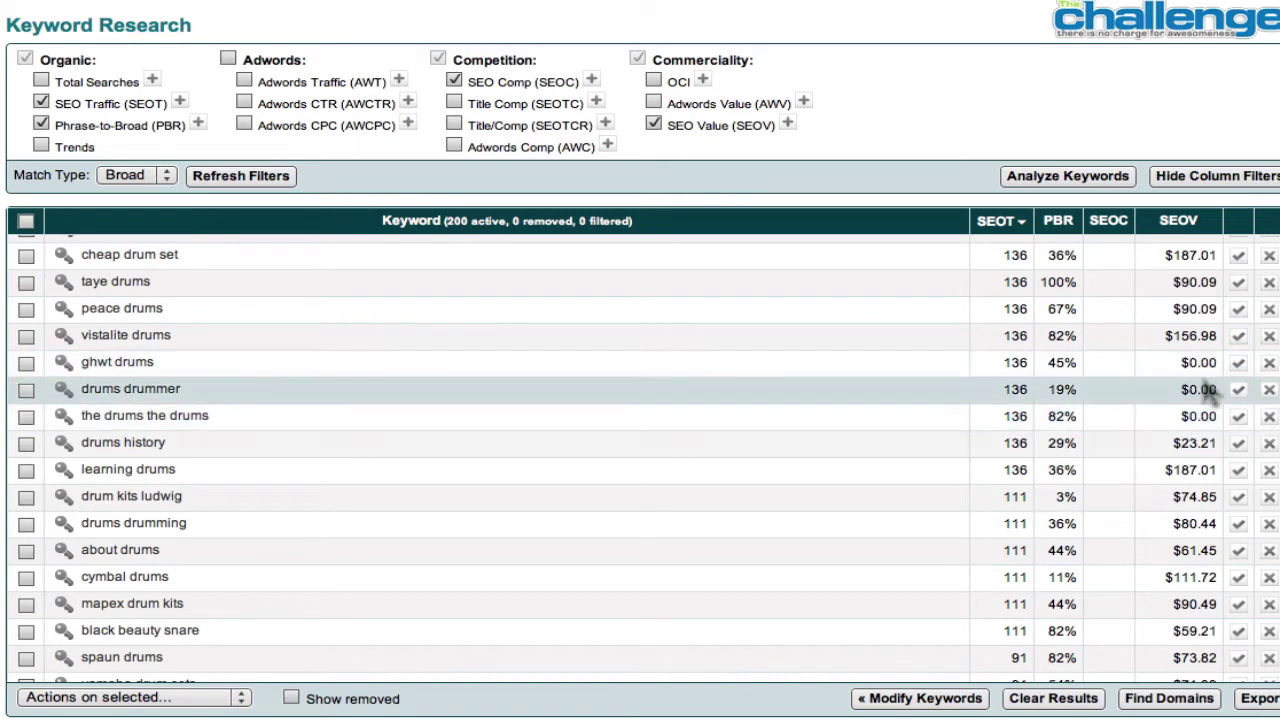
click(1268, 363)
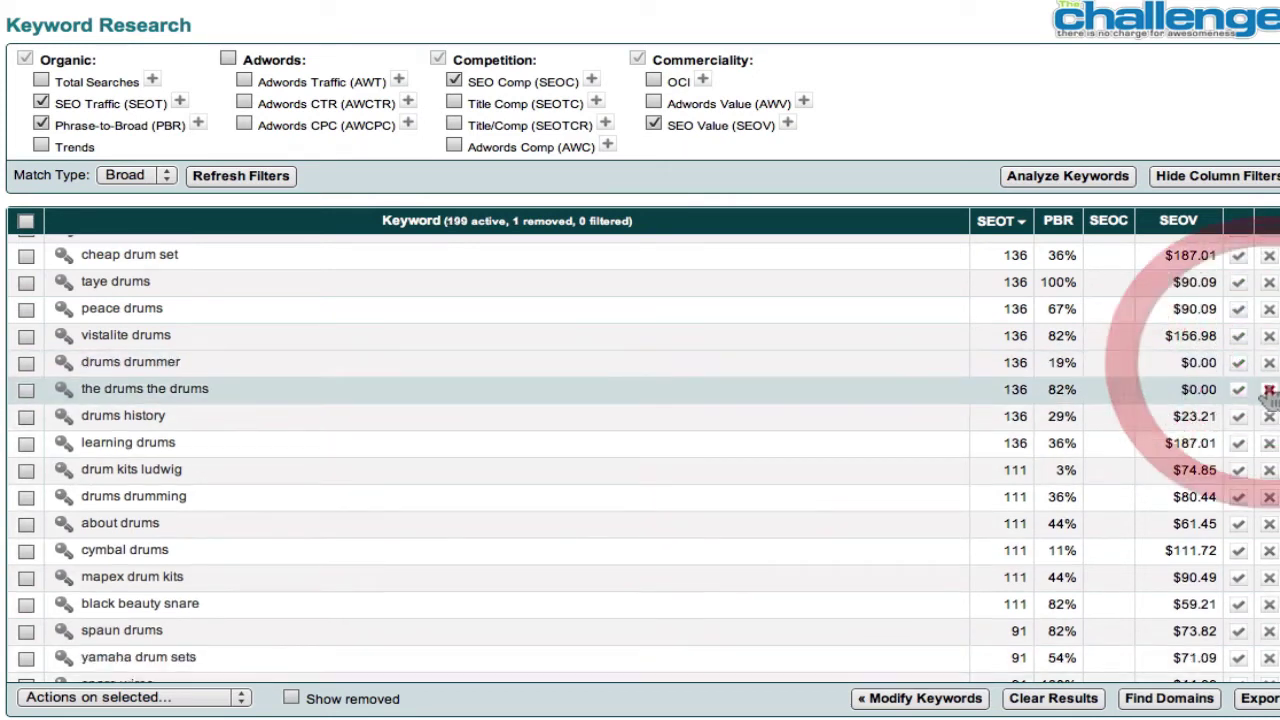
click(1268, 390)
click(1268, 363)
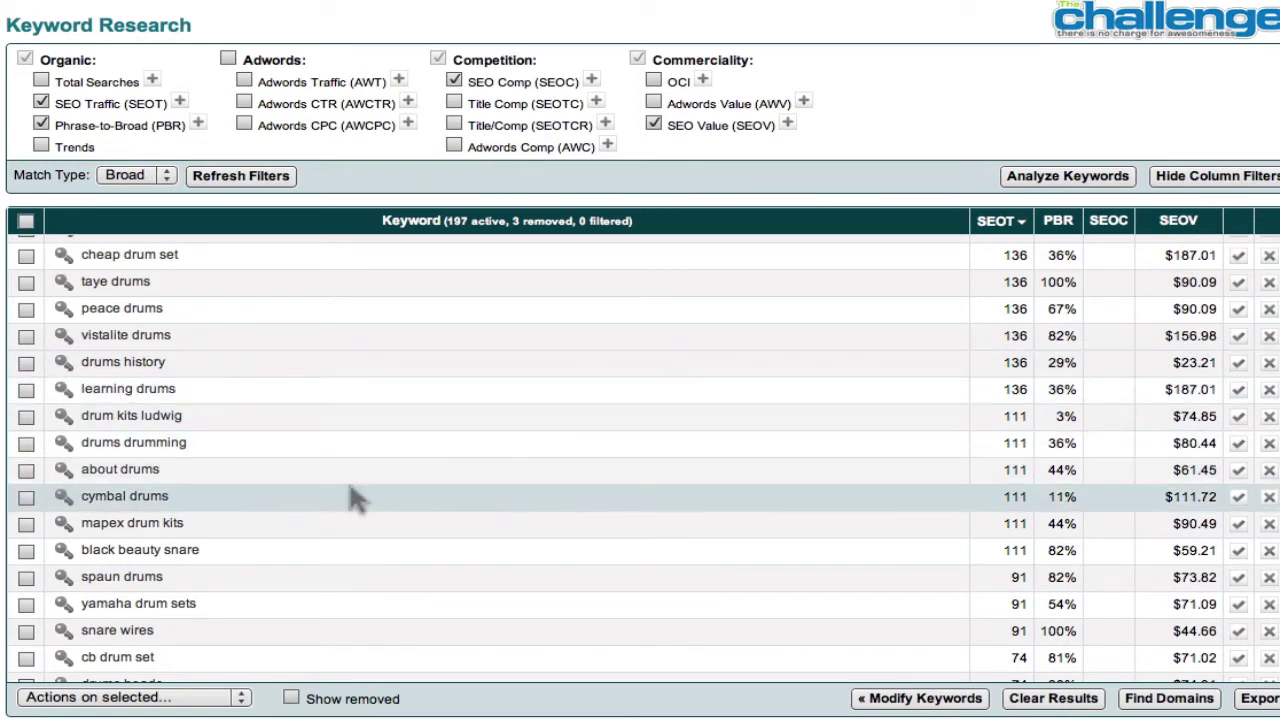
scroll(352, 497, down, 5)
scroll(348, 488, down, 6)
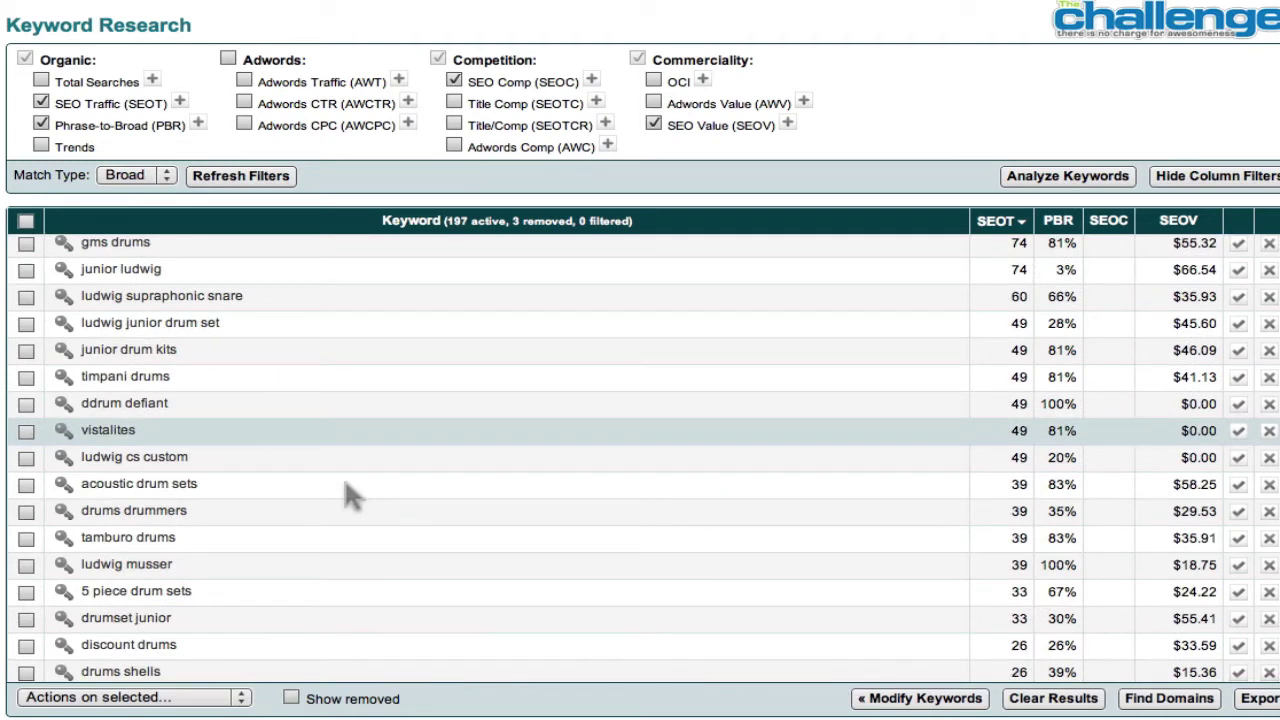
scroll(346, 487, down, 2)
scroll(344, 477, down, 5)
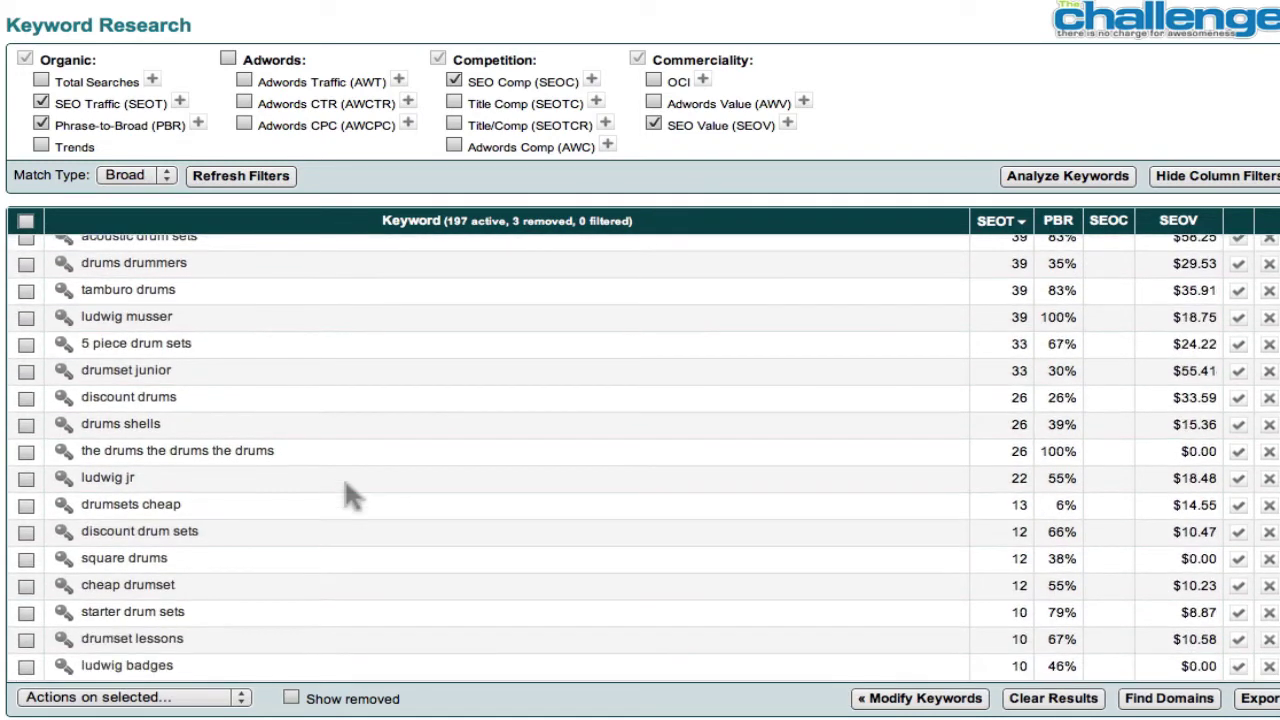
scroll(347, 472, up, 15)
scroll(349, 483, down, 1)
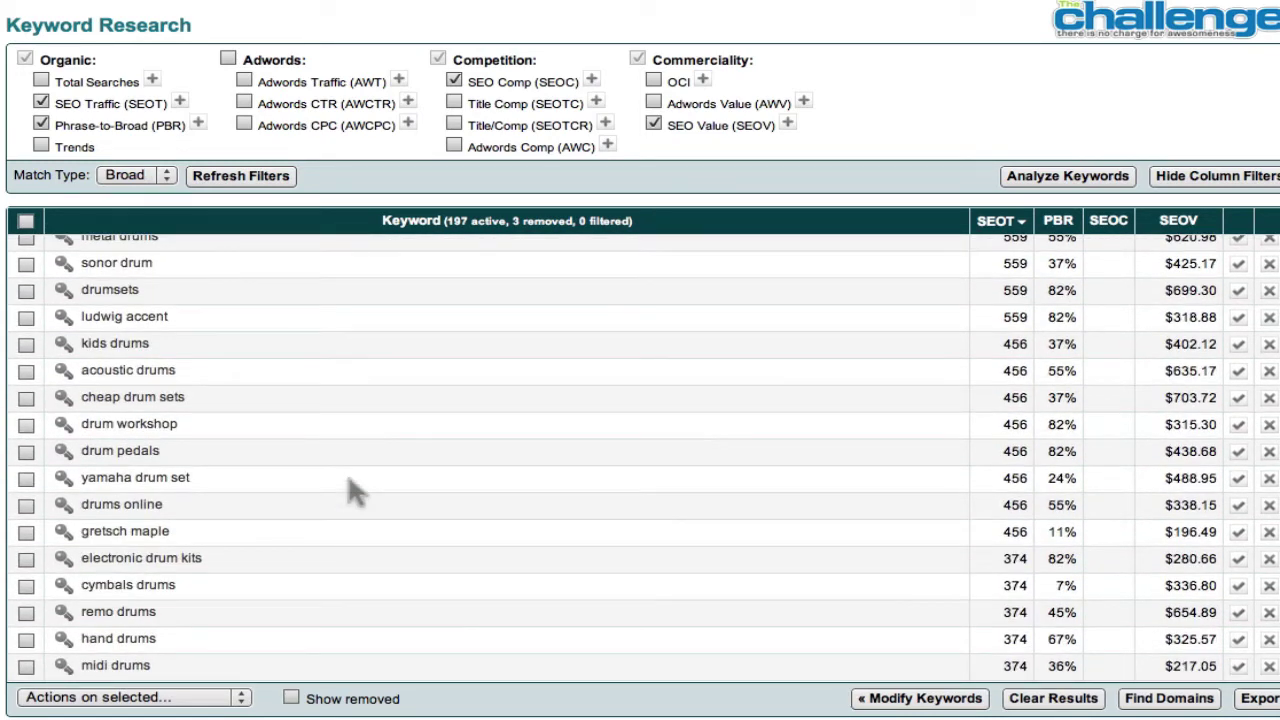
scroll(350, 490, up, 8)
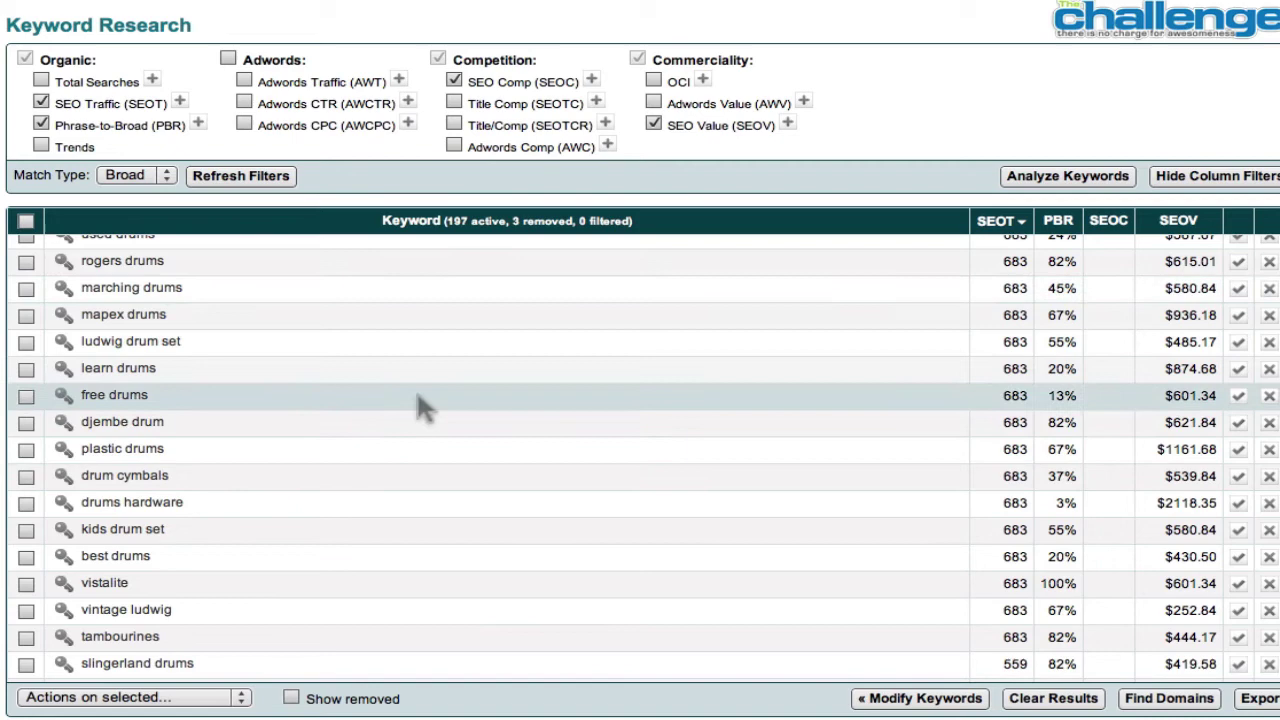
scroll(419, 400, down, 5)
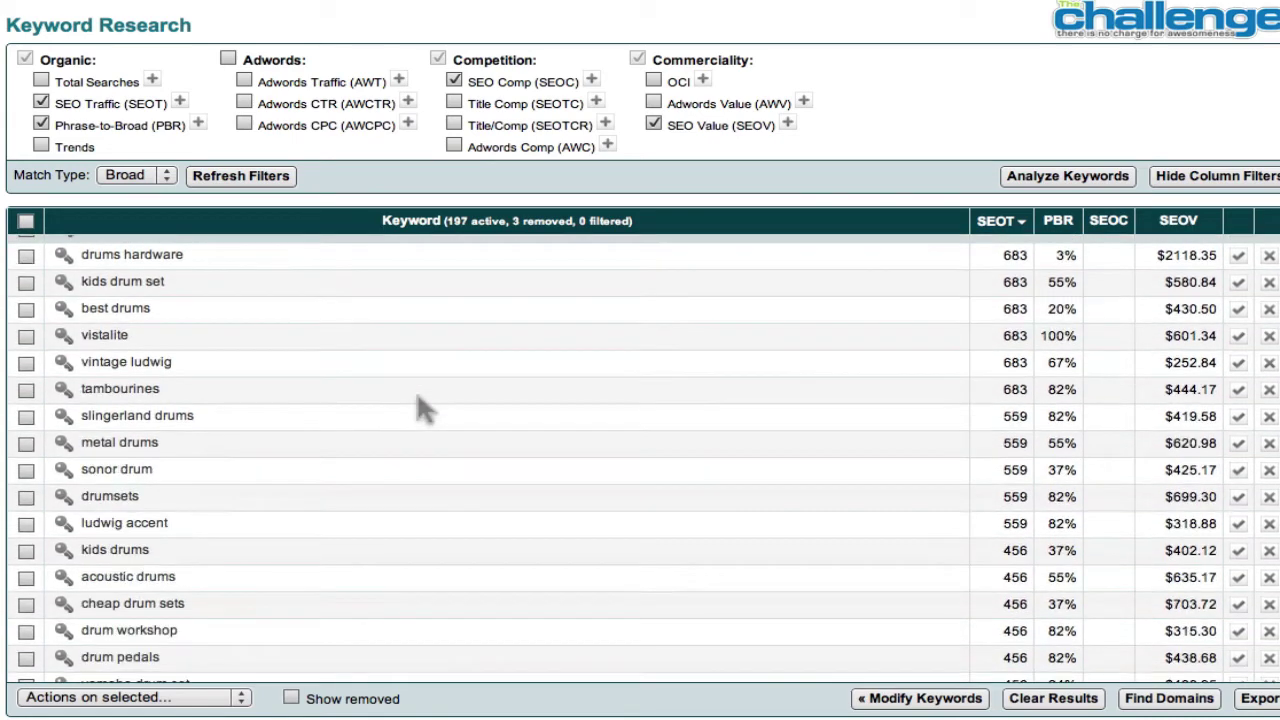
scroll(420, 408, down, 2)
scroll(420, 408, down, 2)
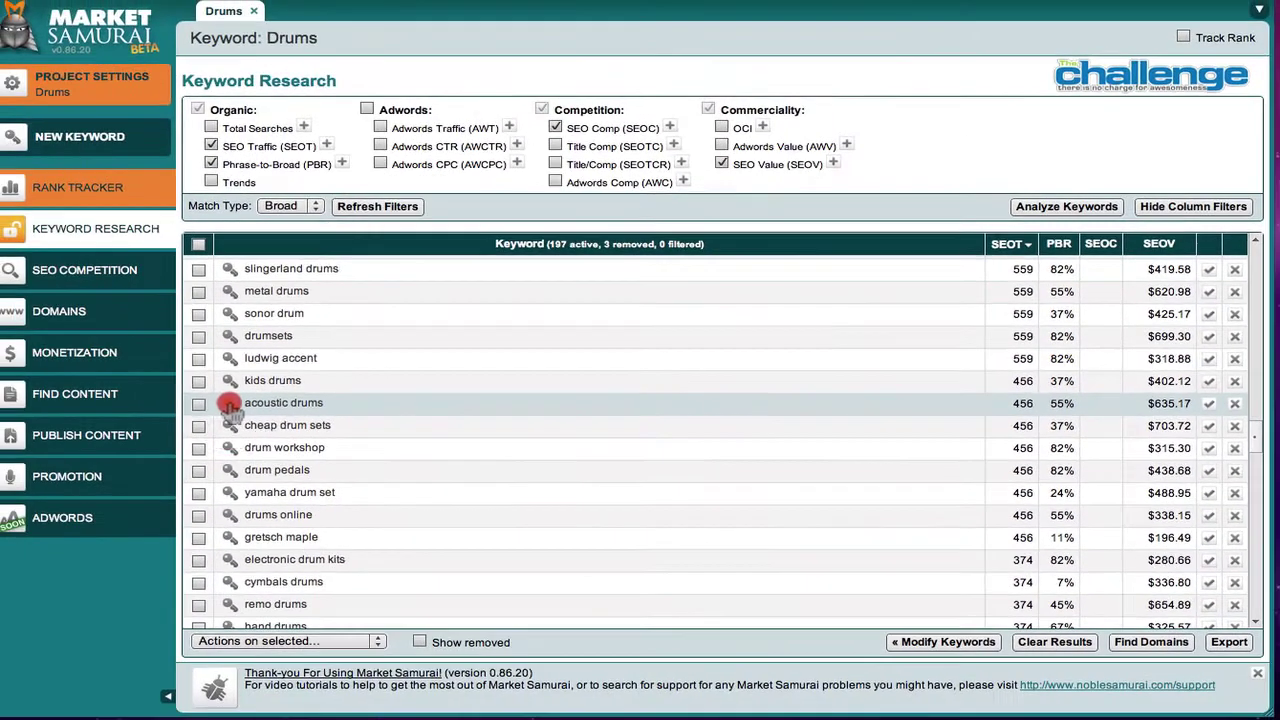
Step: Open 'acoustic drums' as a new keyword, then generate and analyze its 200 related keywords
click(63, 414)
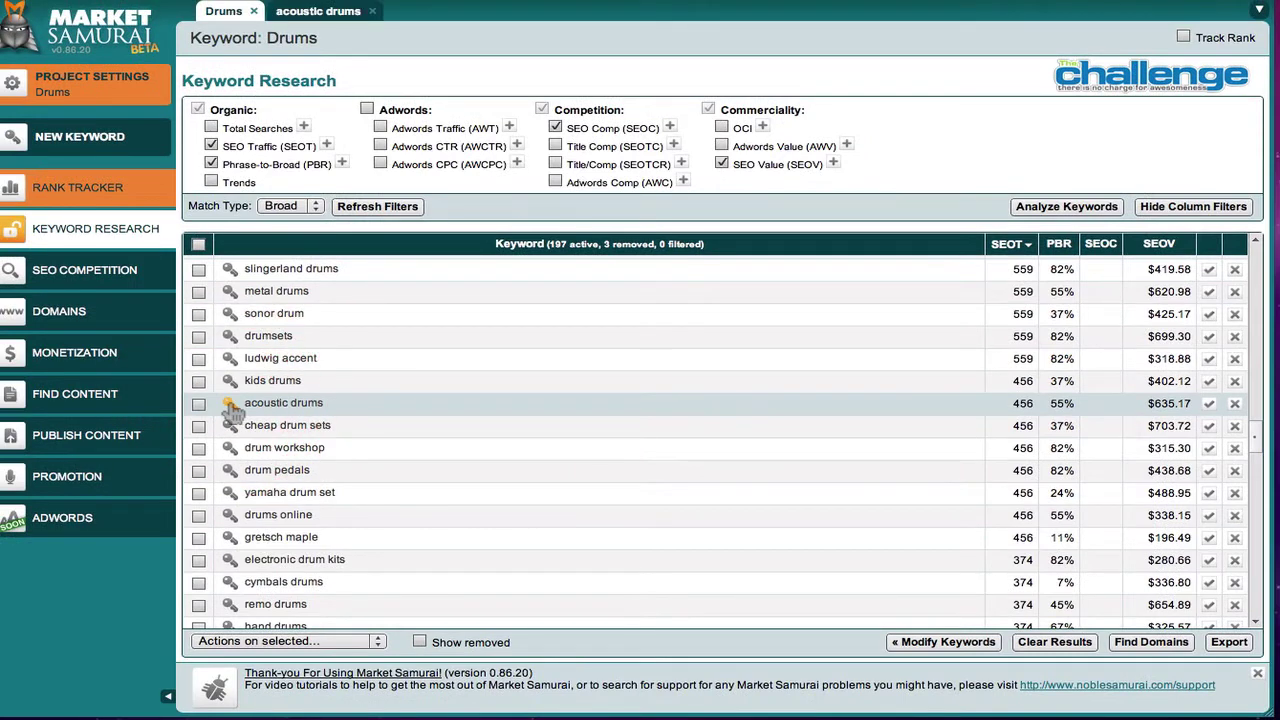
click(340, 18)
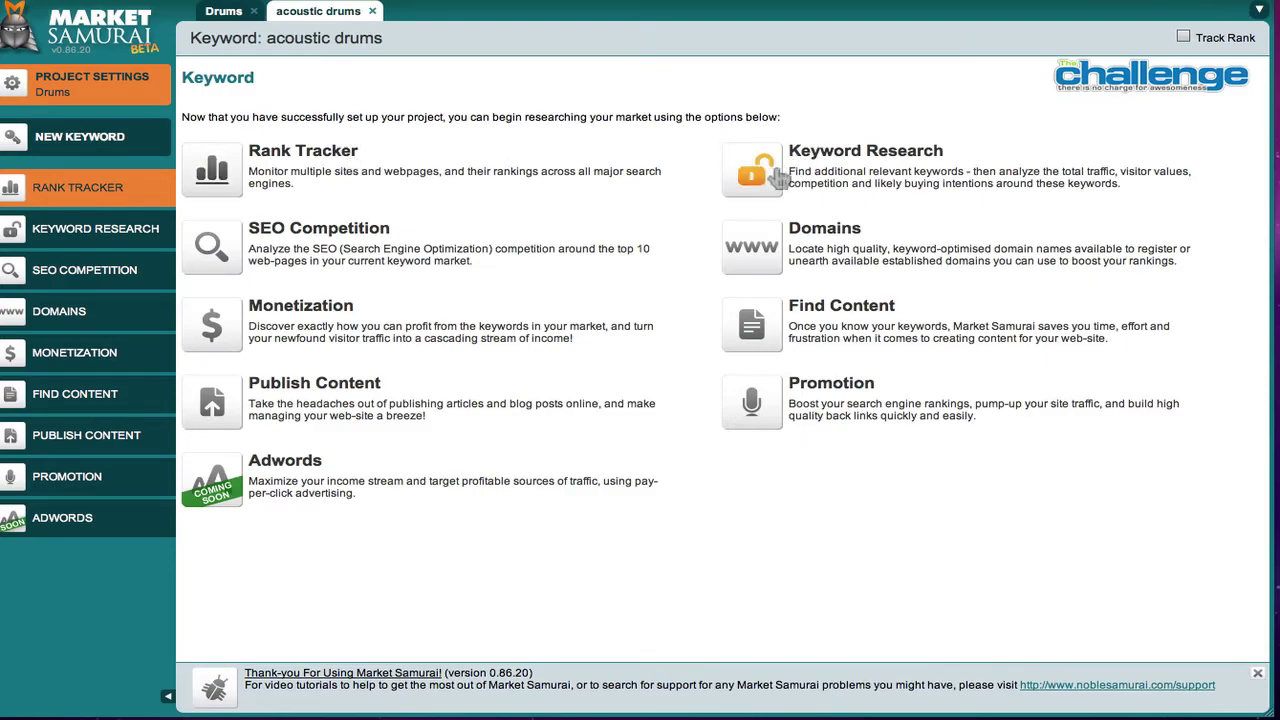
click(764, 172)
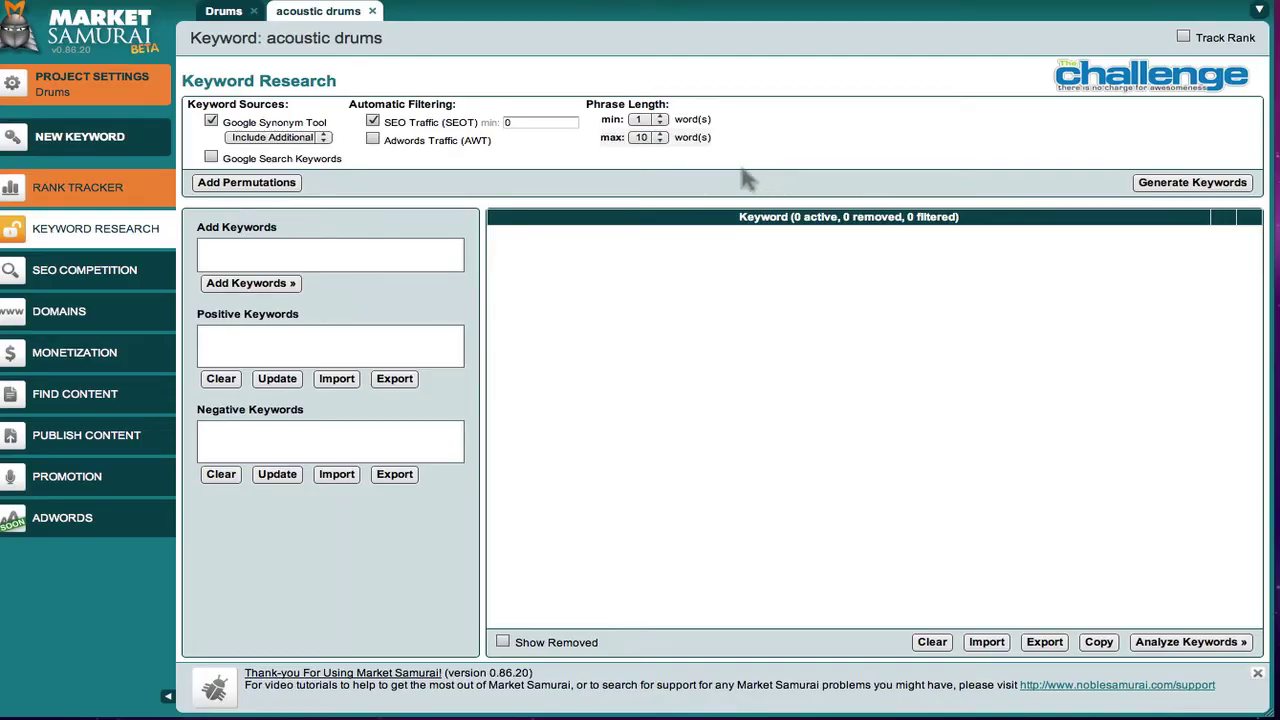
click(1205, 185)
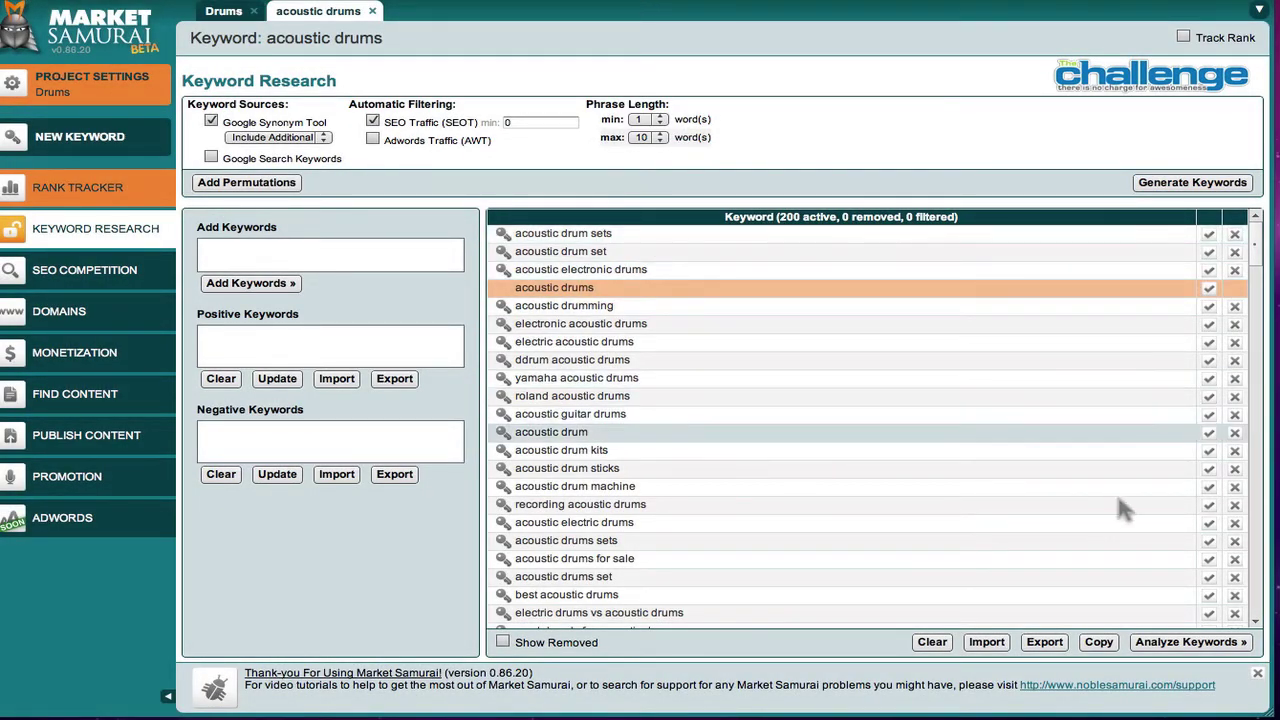
click(1185, 645)
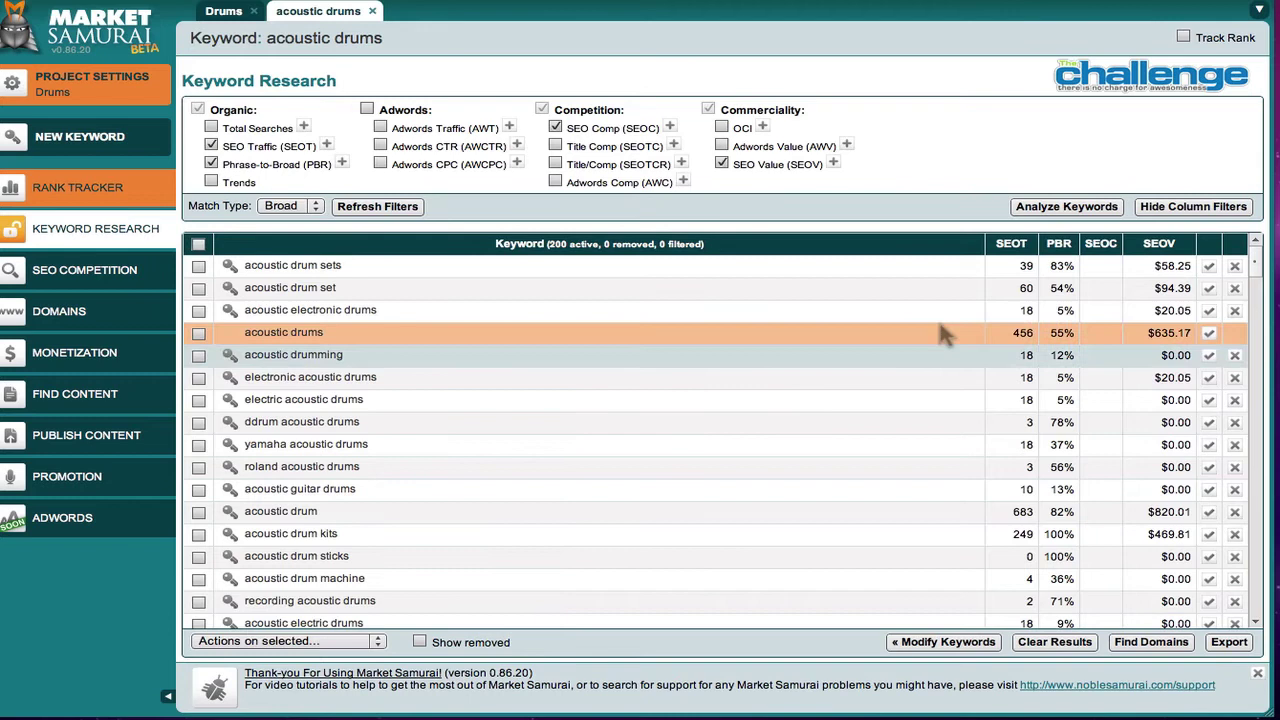
Step: Apply minimum filters SEOT 80 and PBR 15, then sort by SEO traffic descending
click(329, 146)
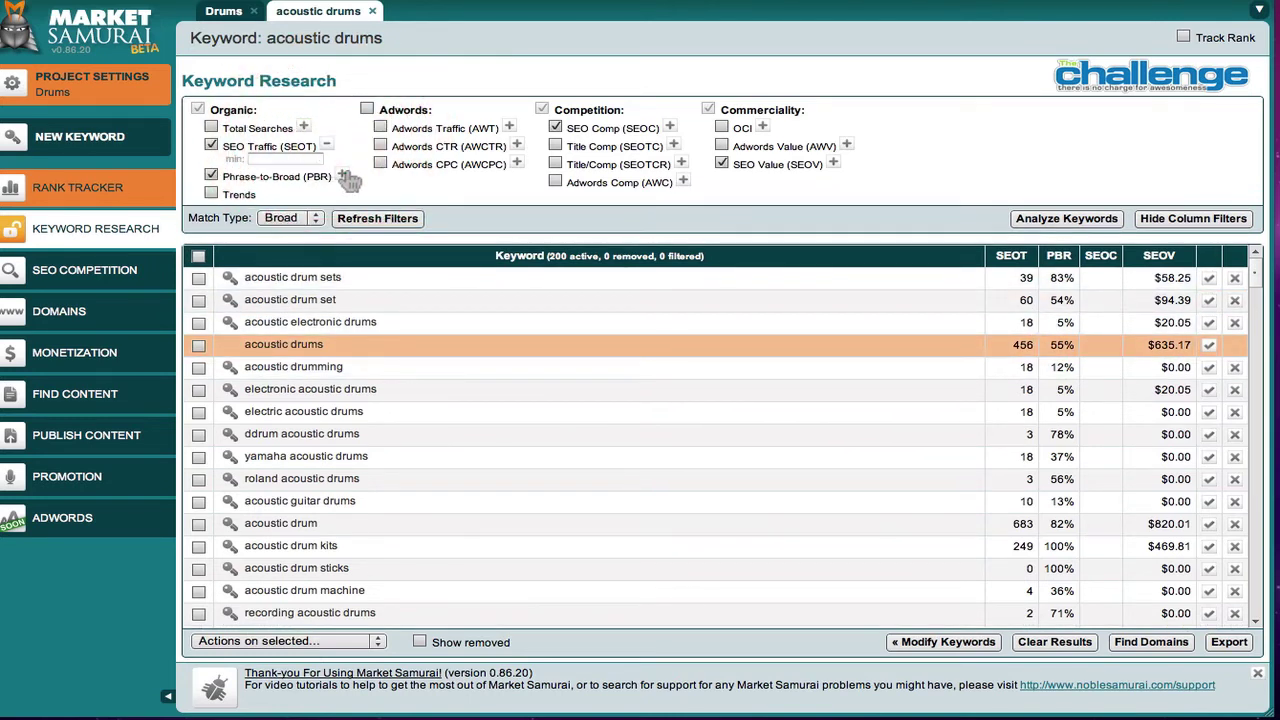
click(268, 161)
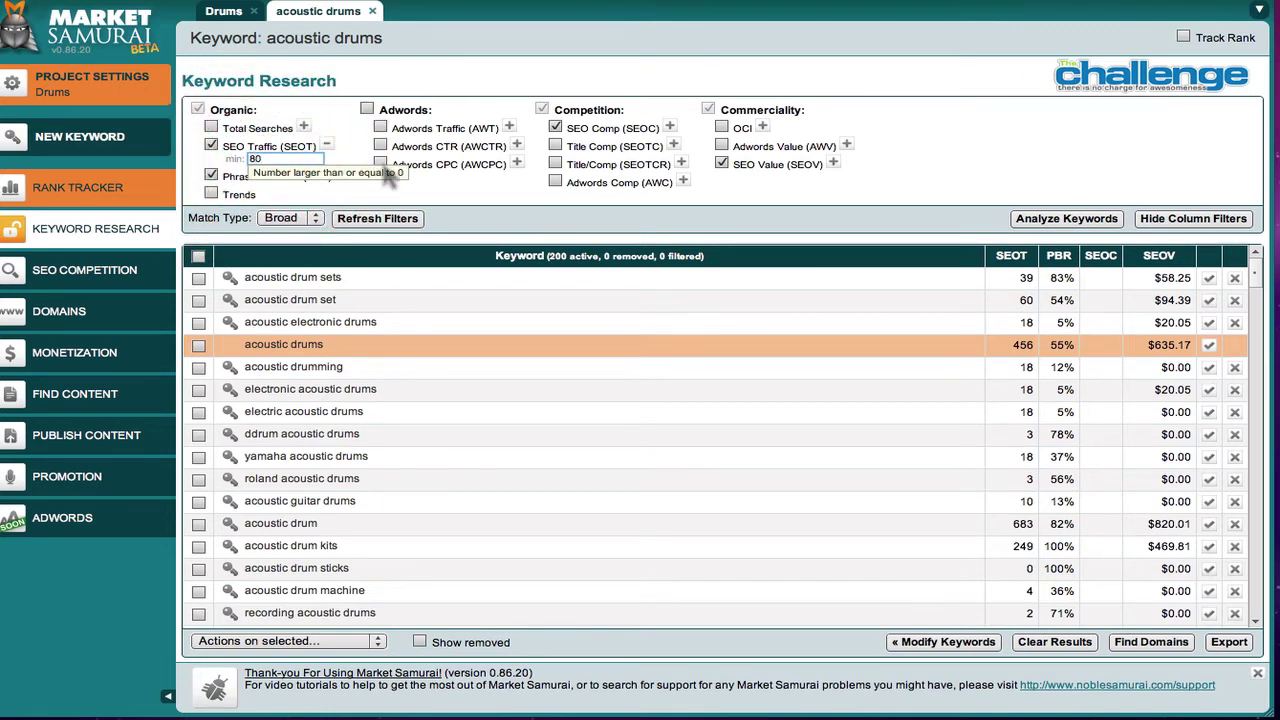
click(278, 193)
click(341, 176)
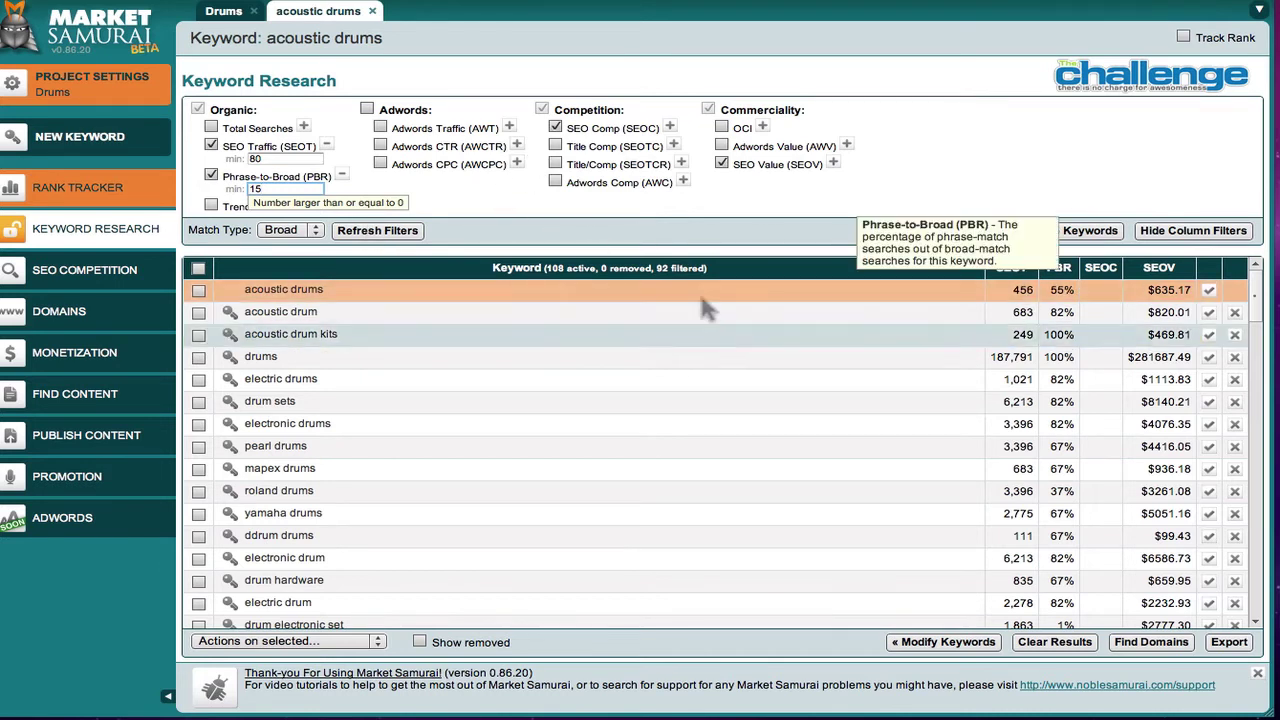
click(378, 231)
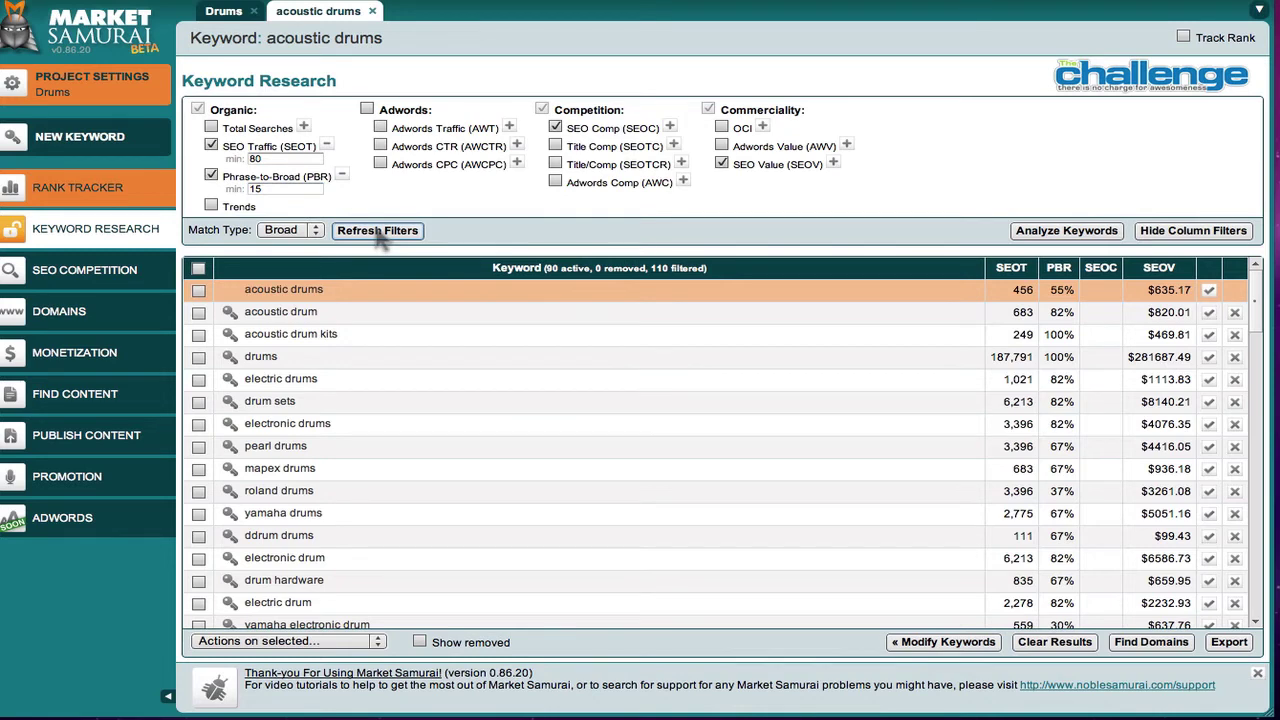
click(1012, 269)
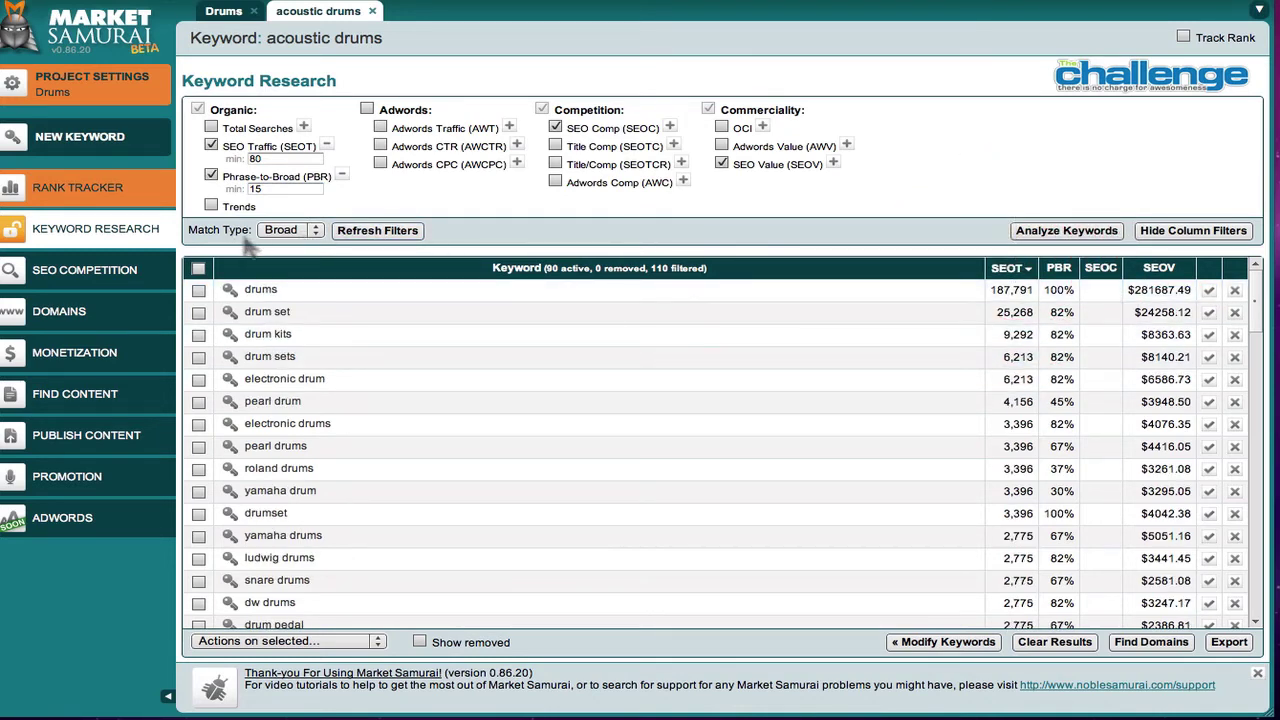
Step: Set Match Type to Exact and remove the 'drums' row, leaving 89 active keywords
click(315, 234)
click(285, 275)
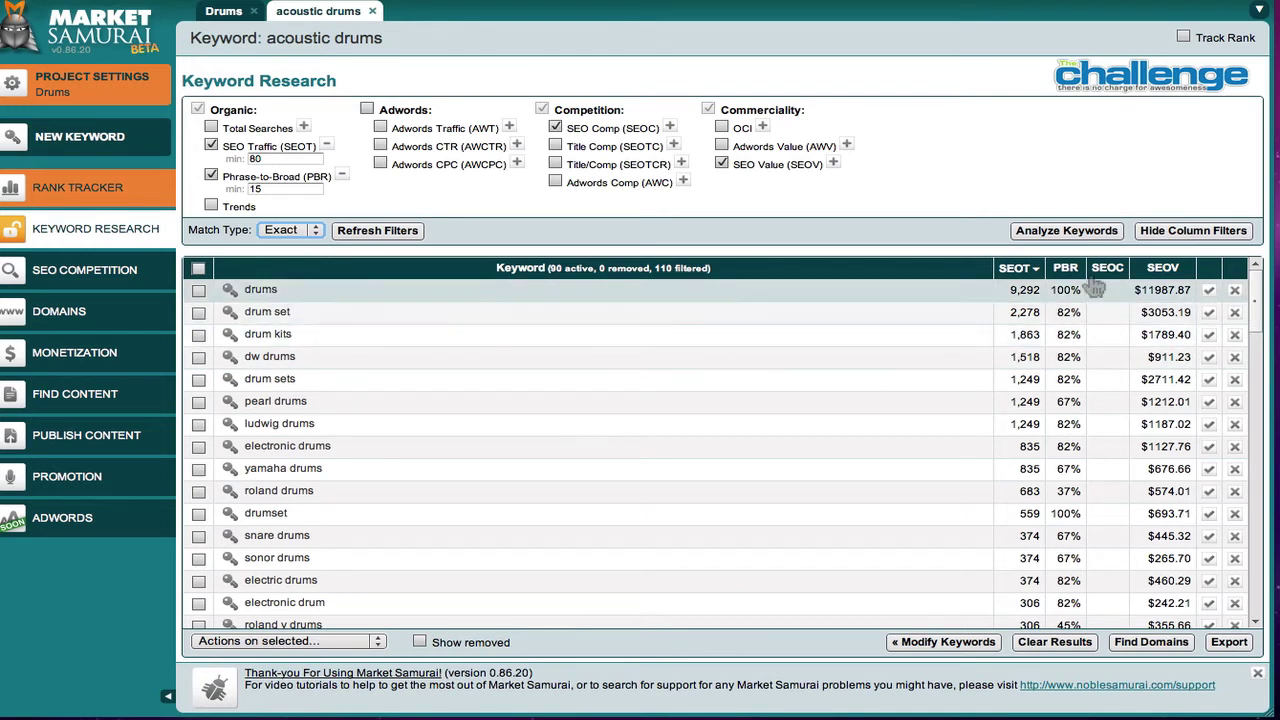
click(1234, 289)
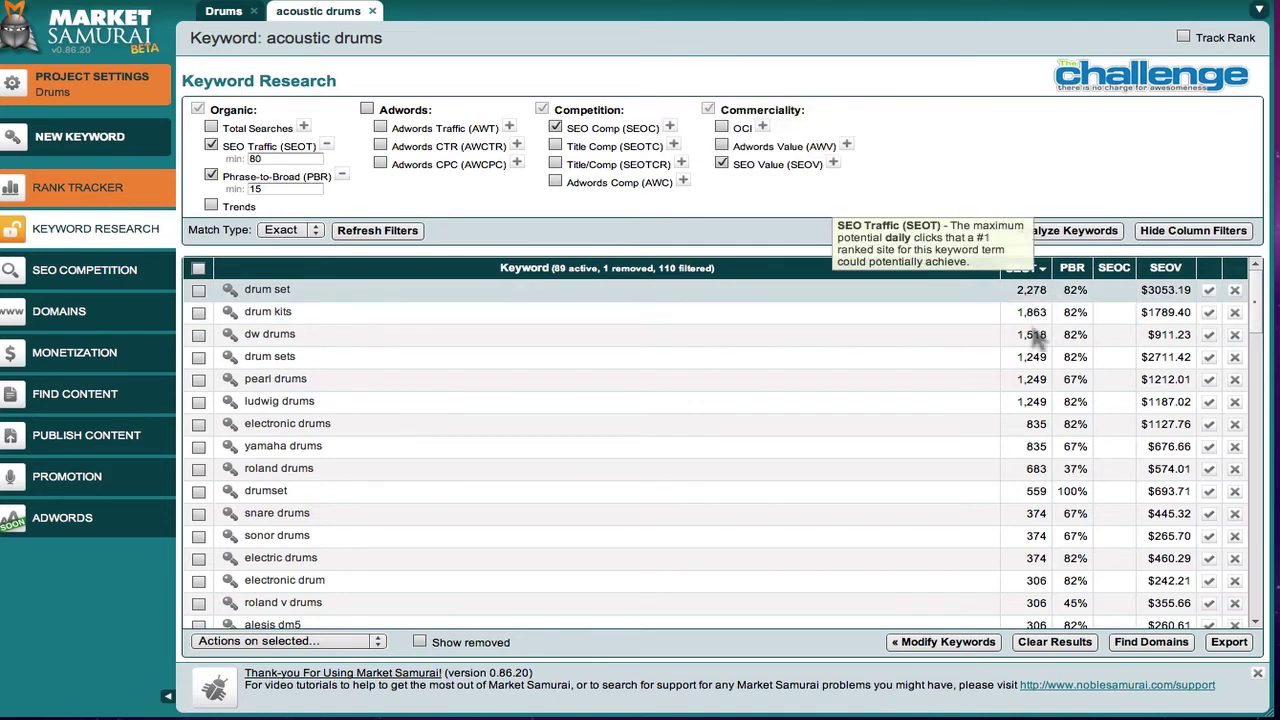
scroll(930, 354, down, 10)
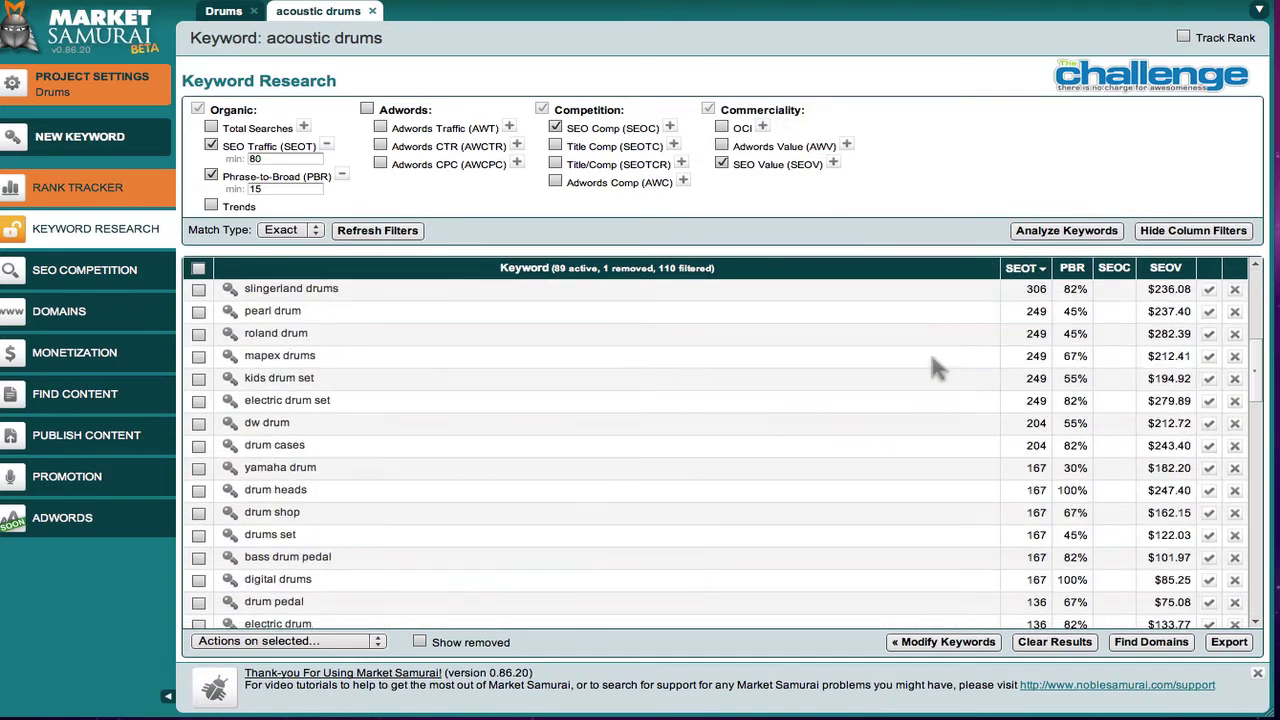
scroll(929, 350, up, 10)
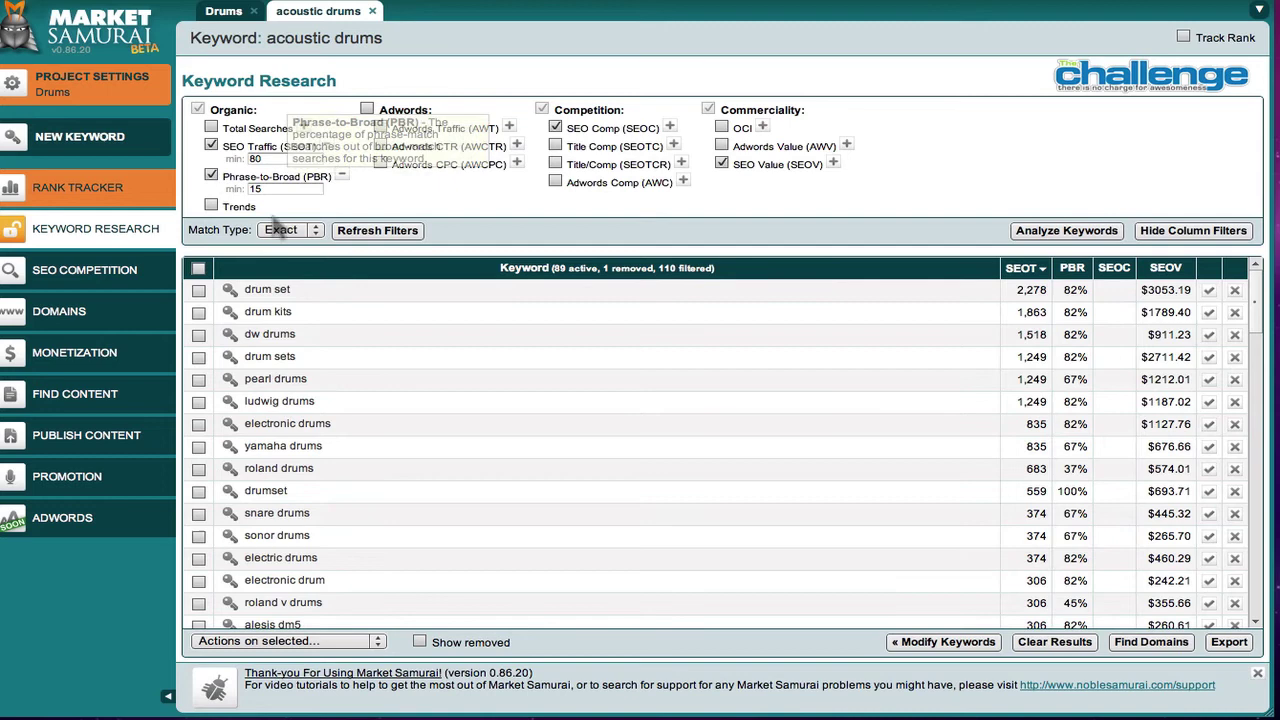
Step: Refresh filters on exact-match figures and scroll through the list, leaving 52 active keywords
click(372, 232)
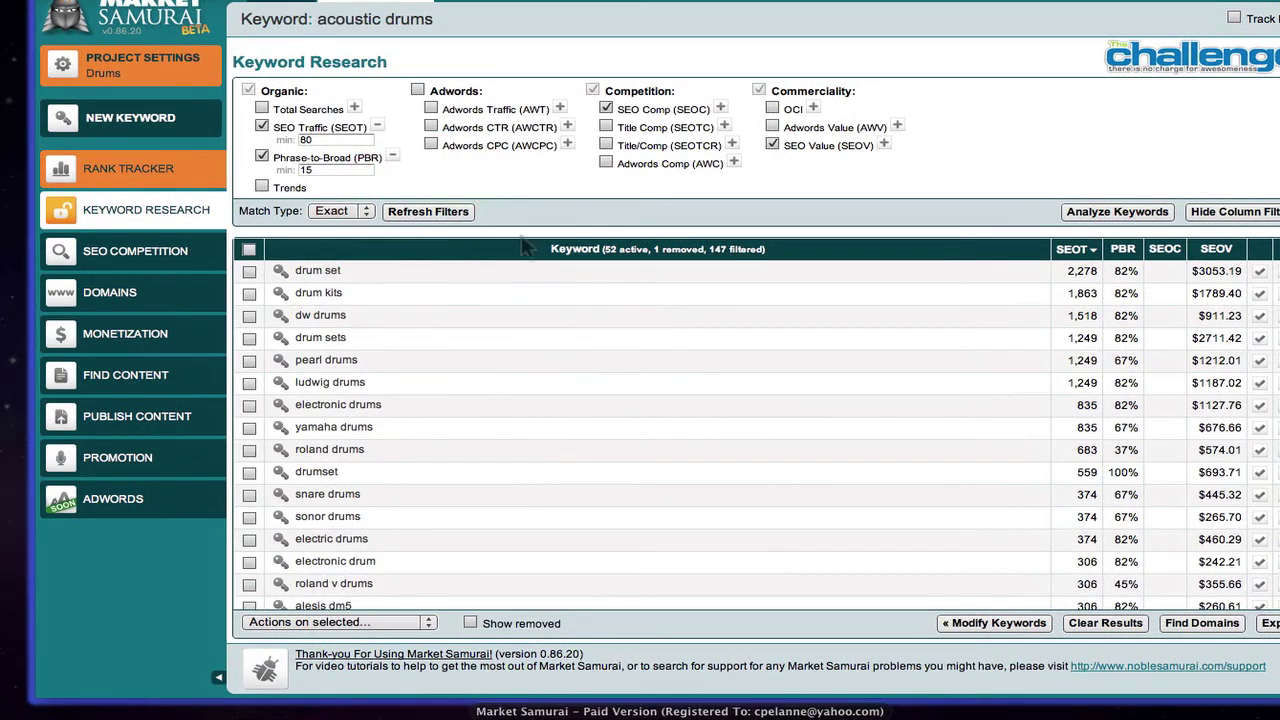
click(732, 32)
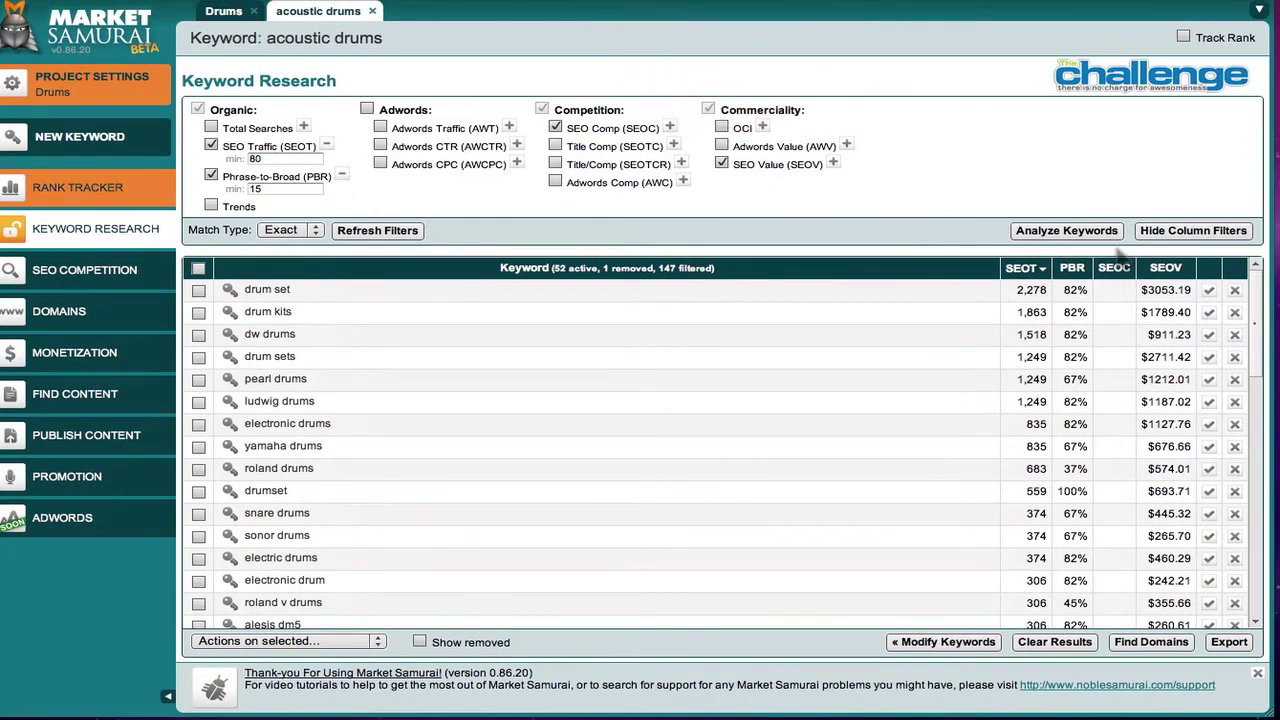
click(1255, 447)
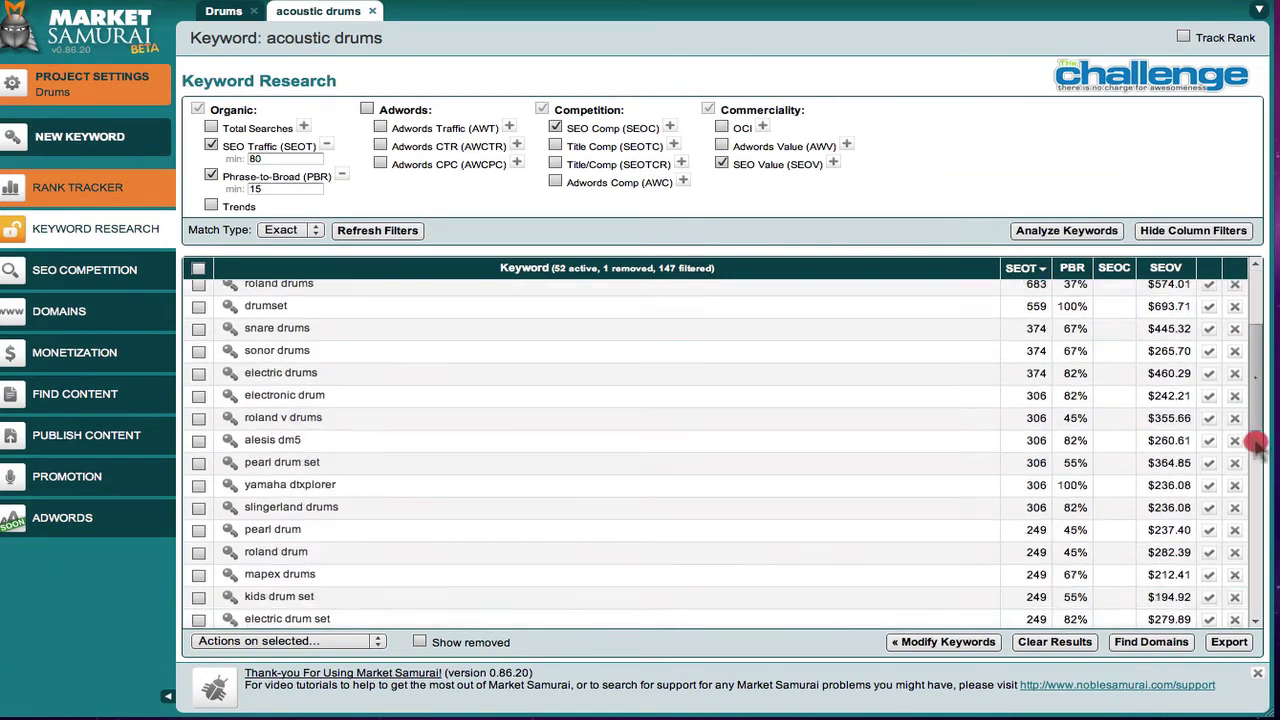
drag(1255, 447, 1265, 612)
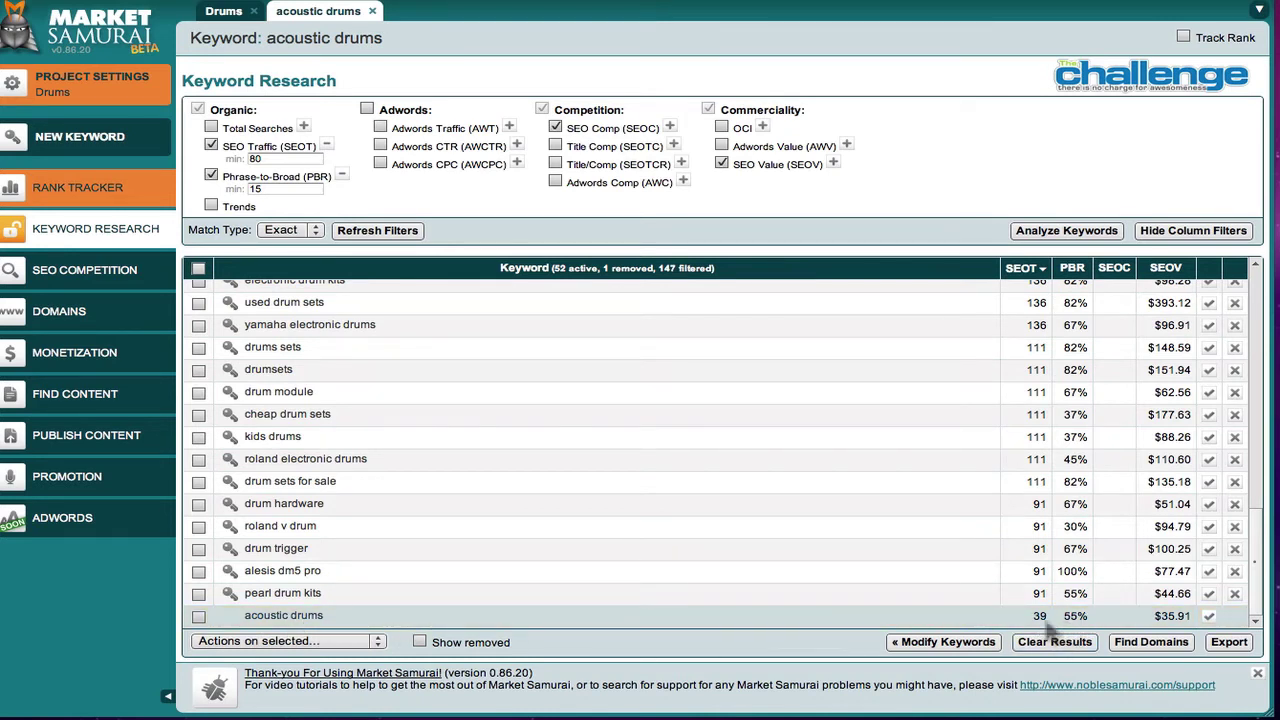
click(198, 616)
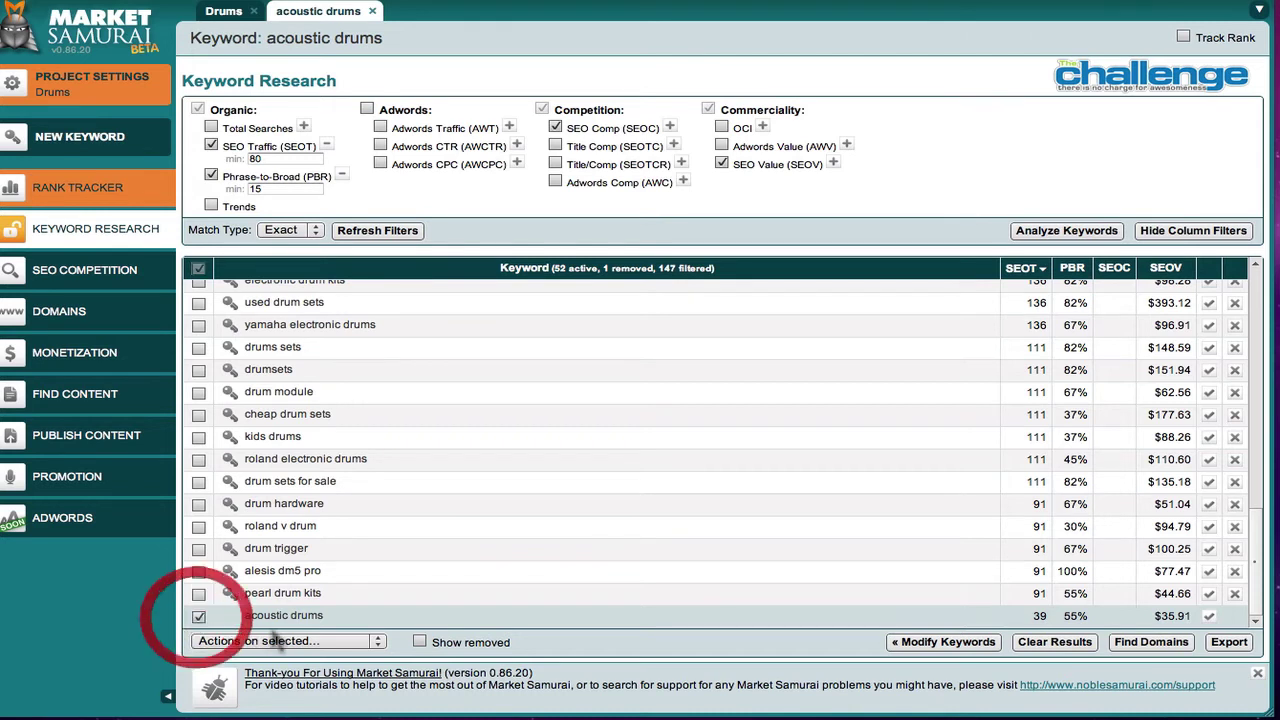
click(198, 616)
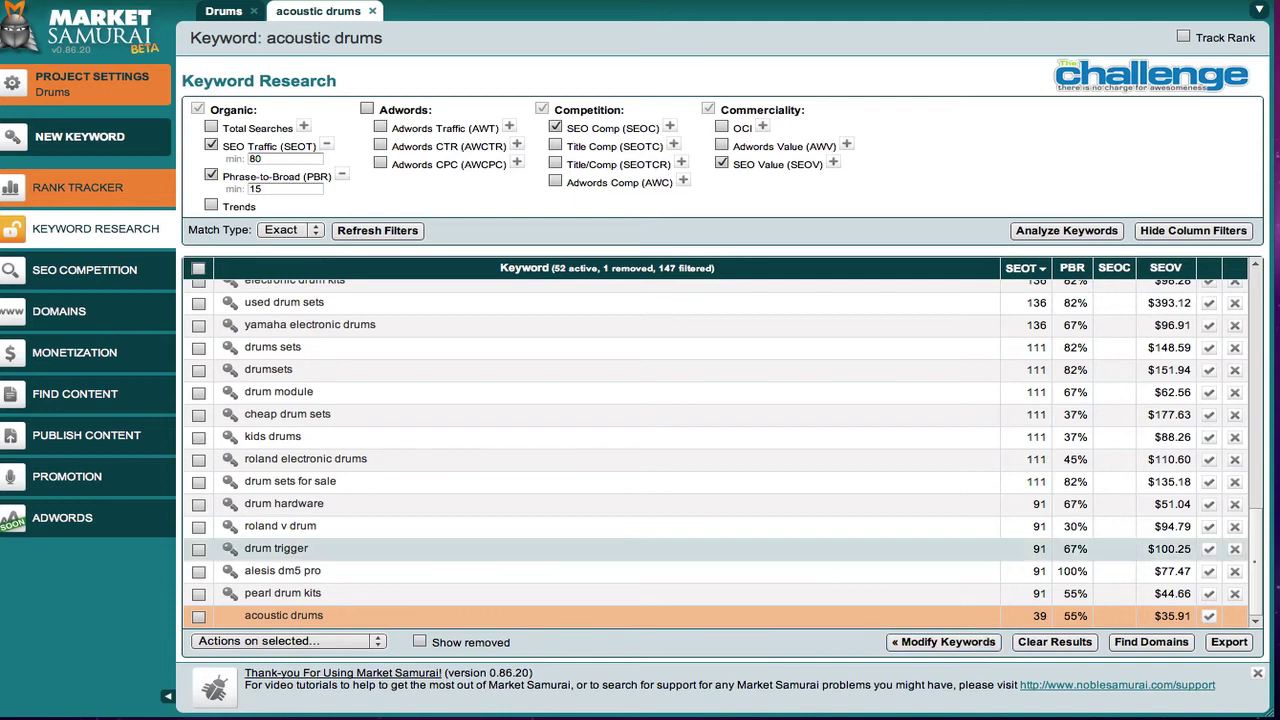
drag(1253, 530, 1262, 260)
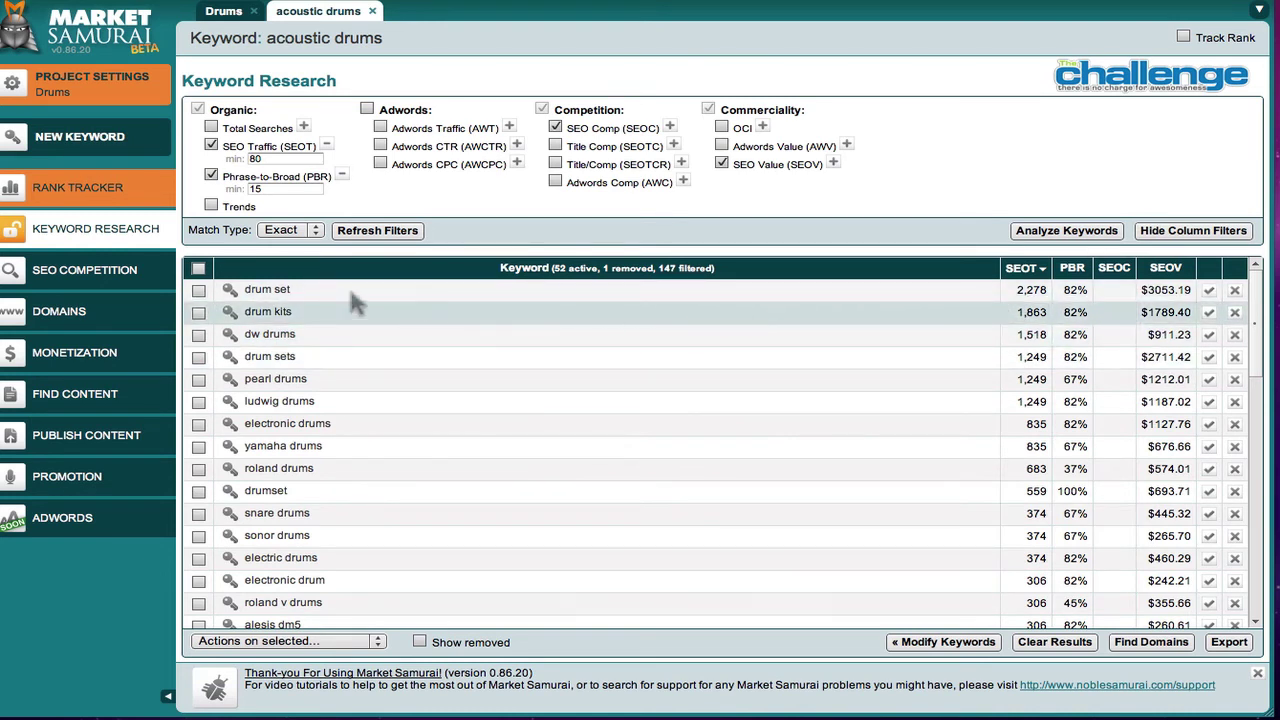
mouse_move(657, 135)
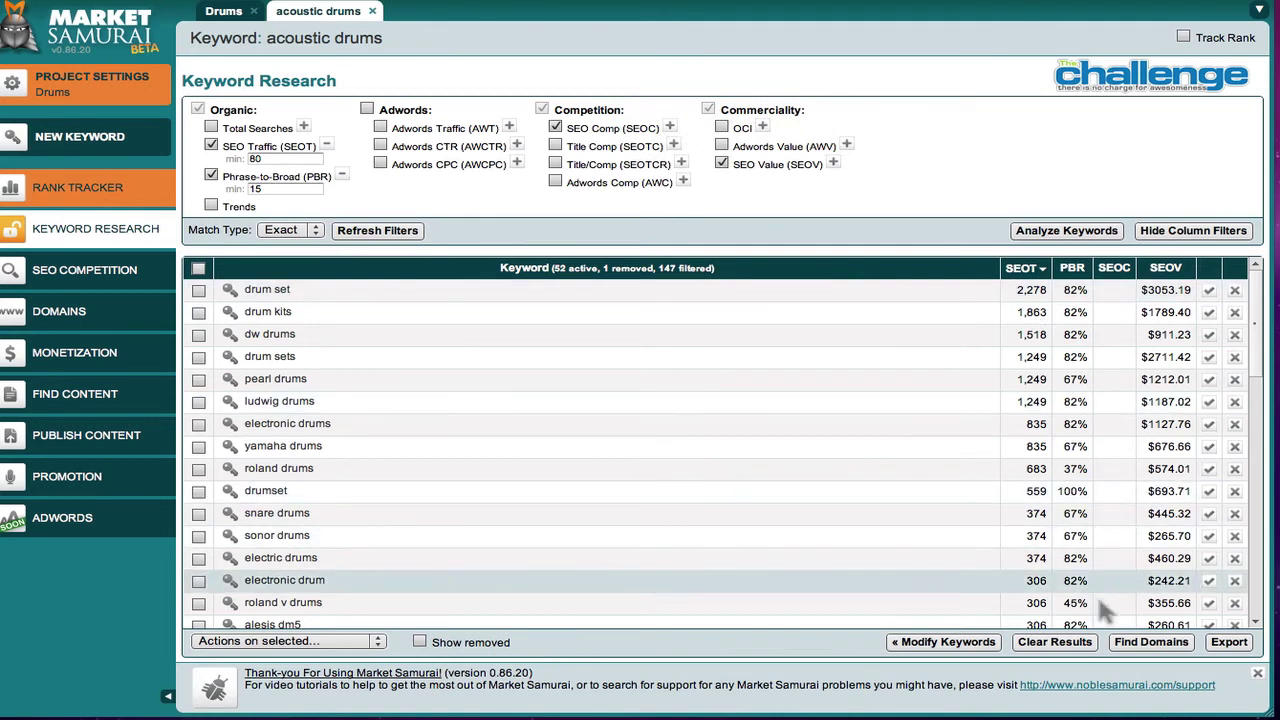
Step: Analyze keywords to fill in SEO Comp figures, then add a 30000 maximum SEOC filter
click(1050, 233)
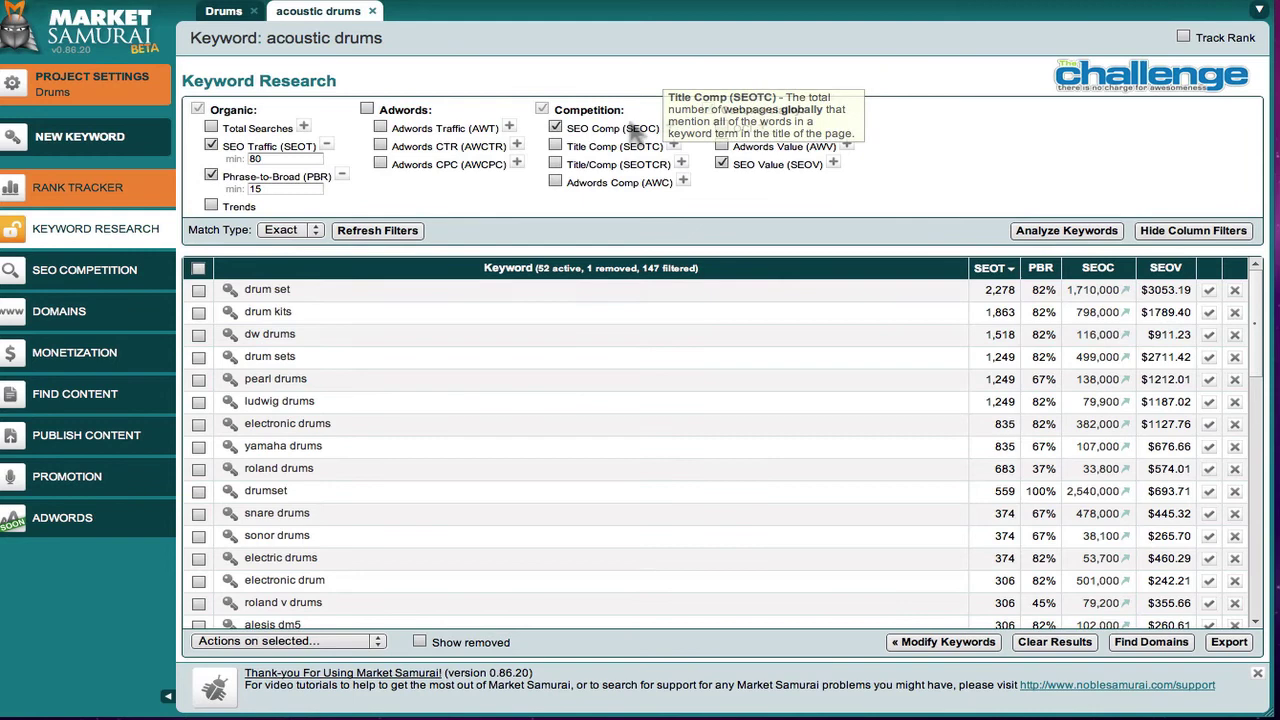
click(669, 127)
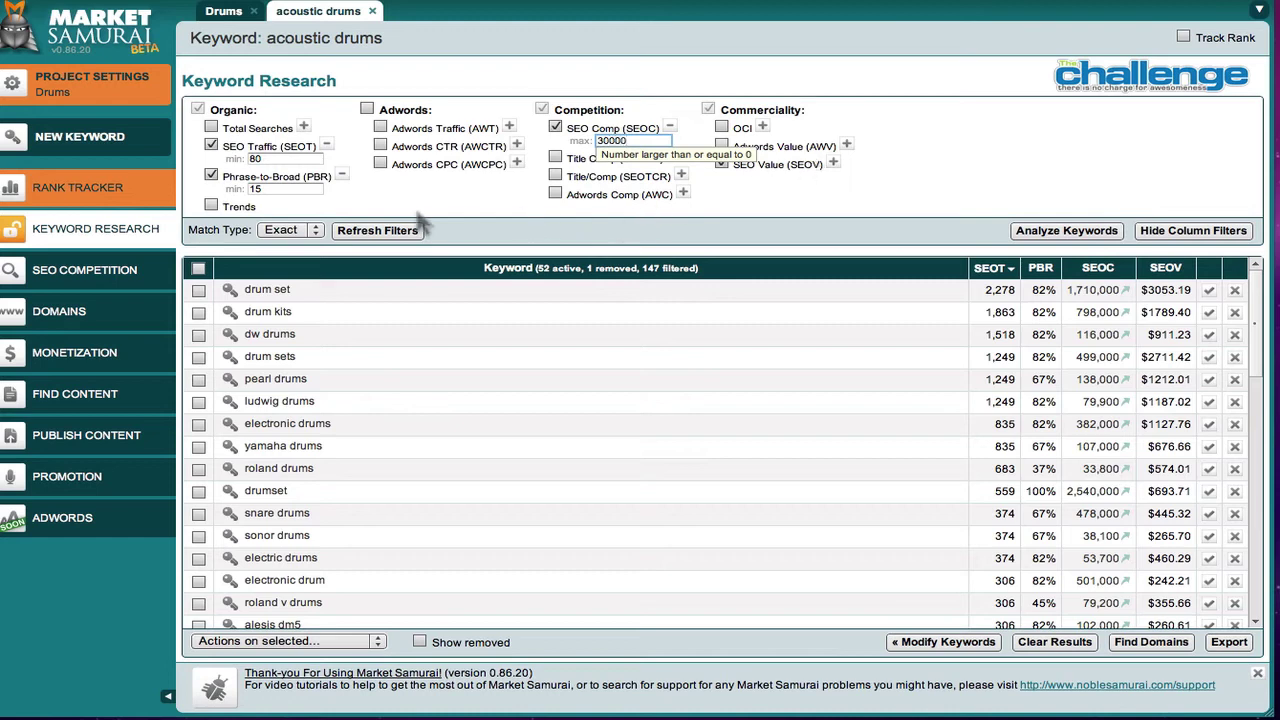
Step: Apply the 30,000 SEOC maximum, leaving 12 acoustic drums keywords led by 'pearl drum set'
click(386, 232)
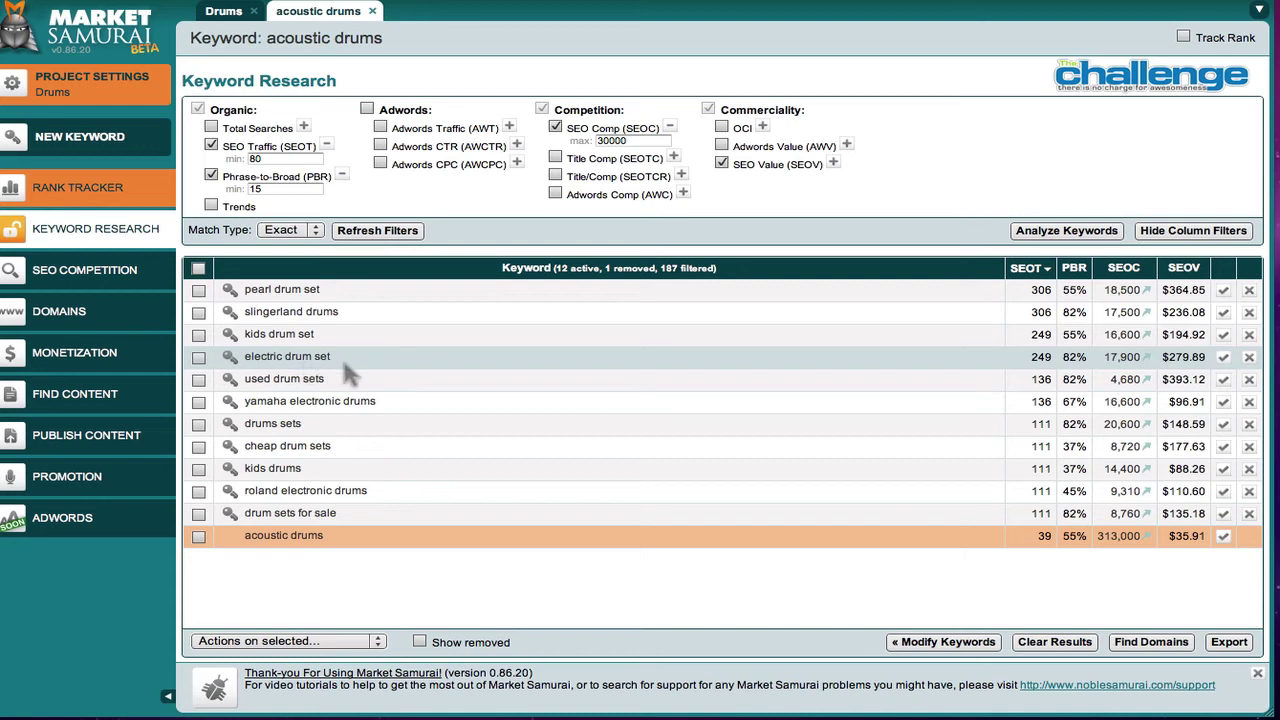
Step: Start a new research tab for 'electric drum set' and generate its 200 related keywords
click(231, 360)
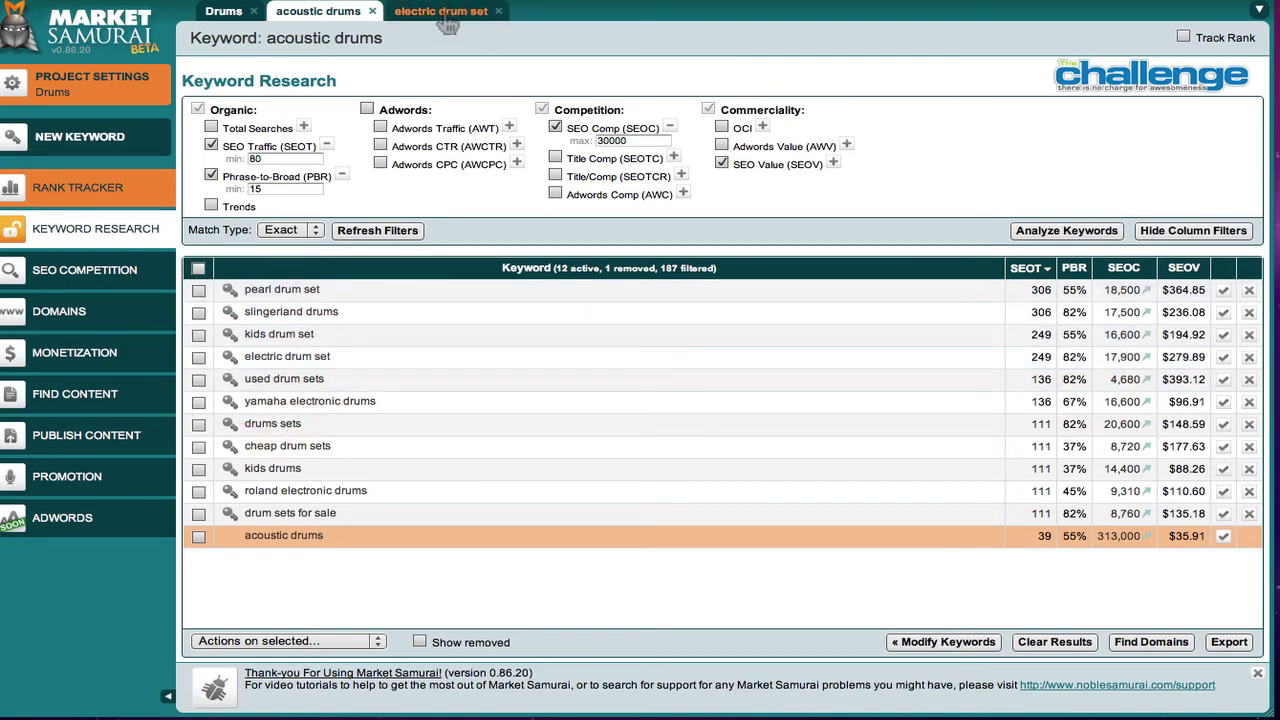
click(445, 16)
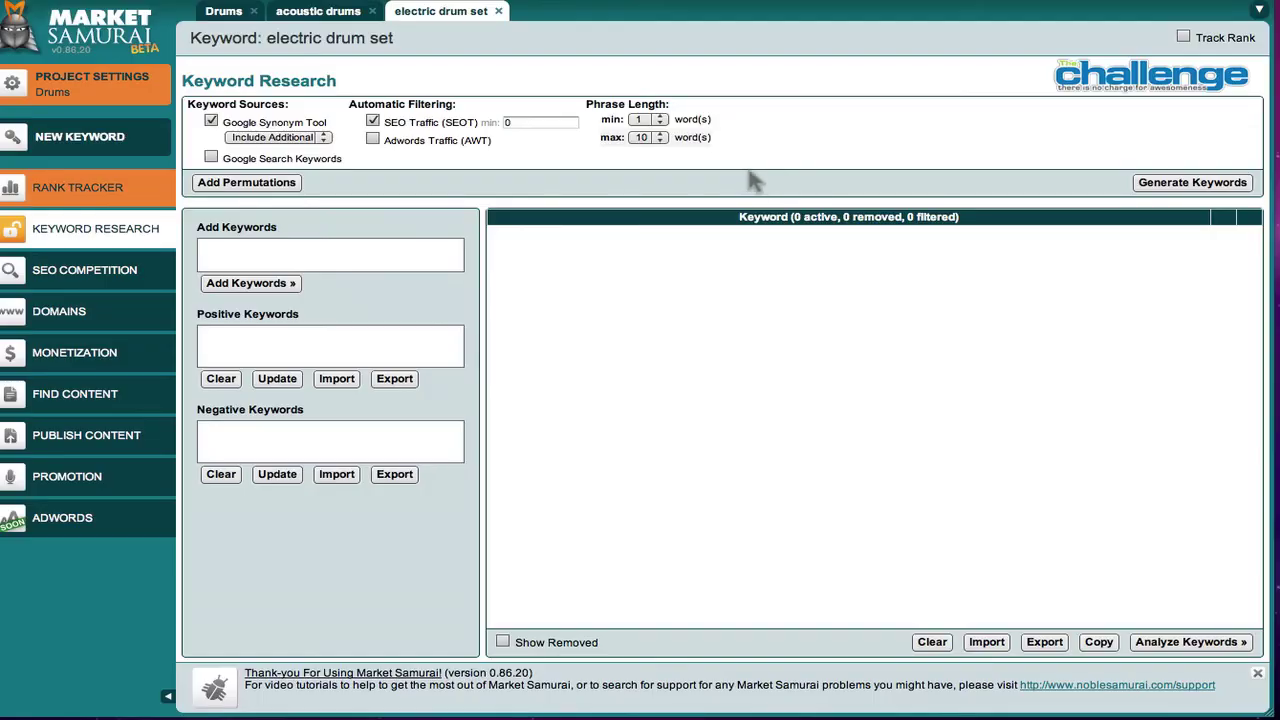
click(1205, 183)
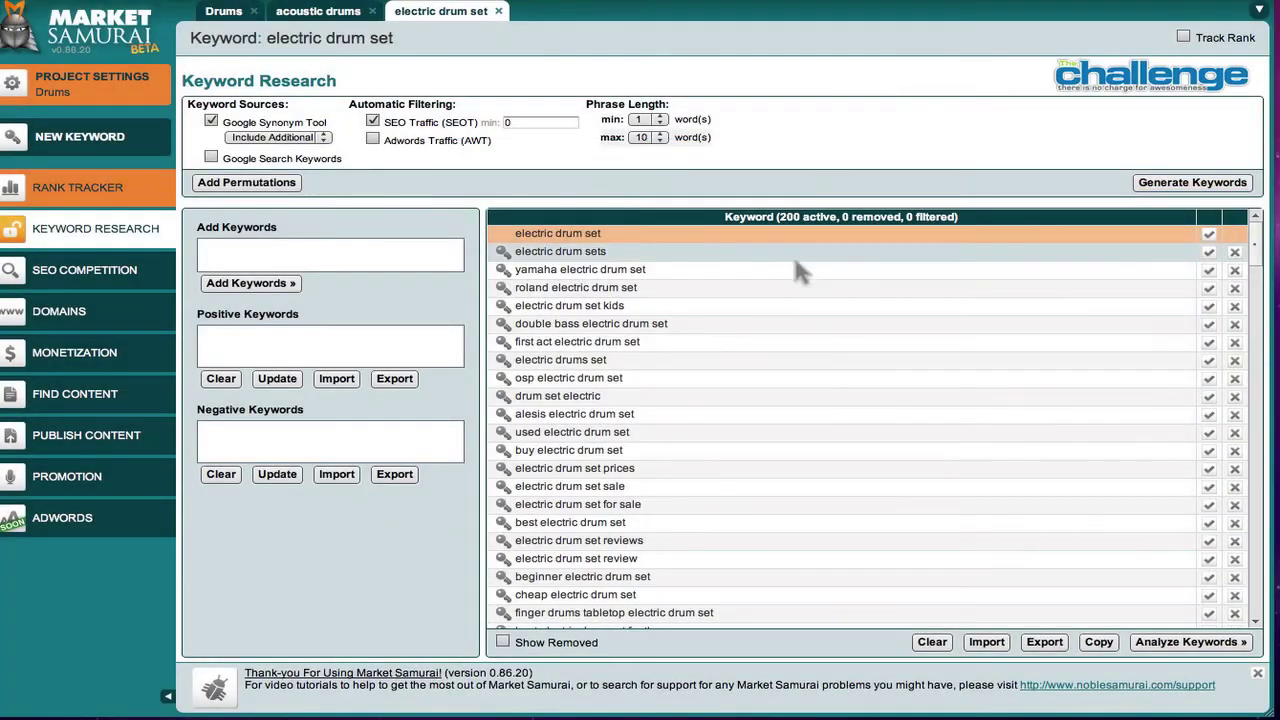
Step: Analyze the electric drum set keywords and filter to SEOT minimum 80 and PBR minimum 15%
click(1180, 648)
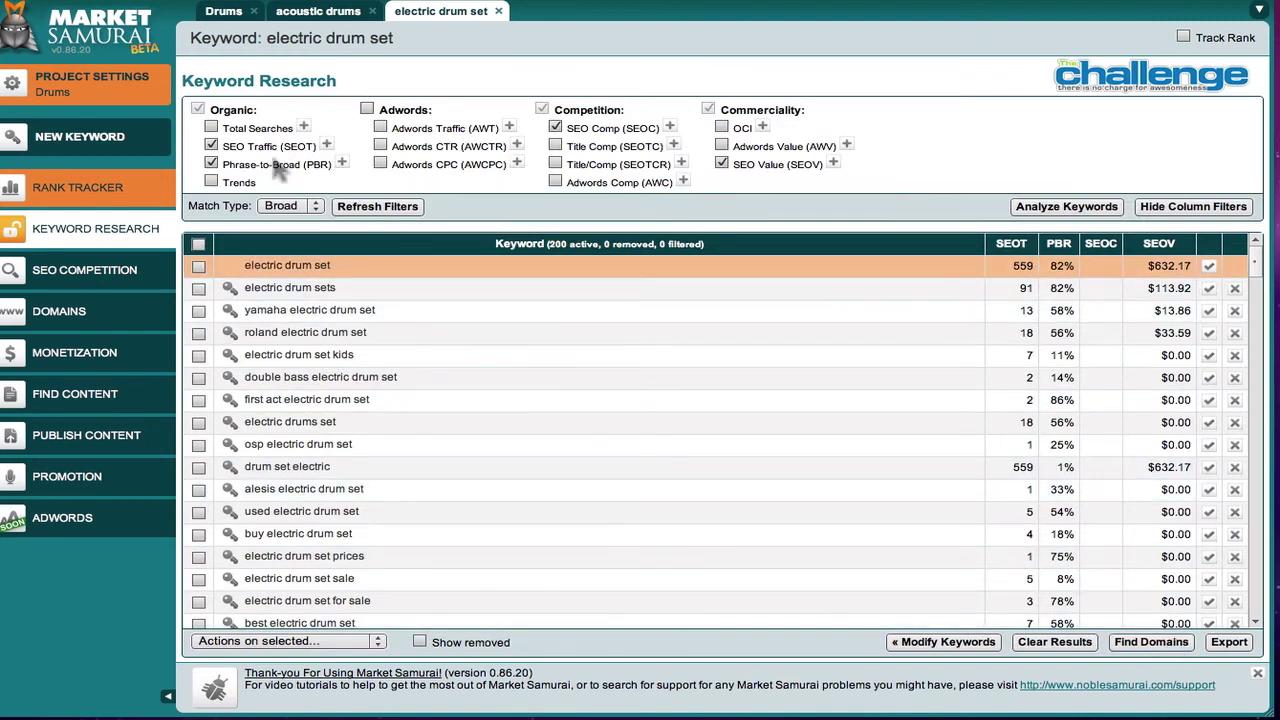
click(326, 145)
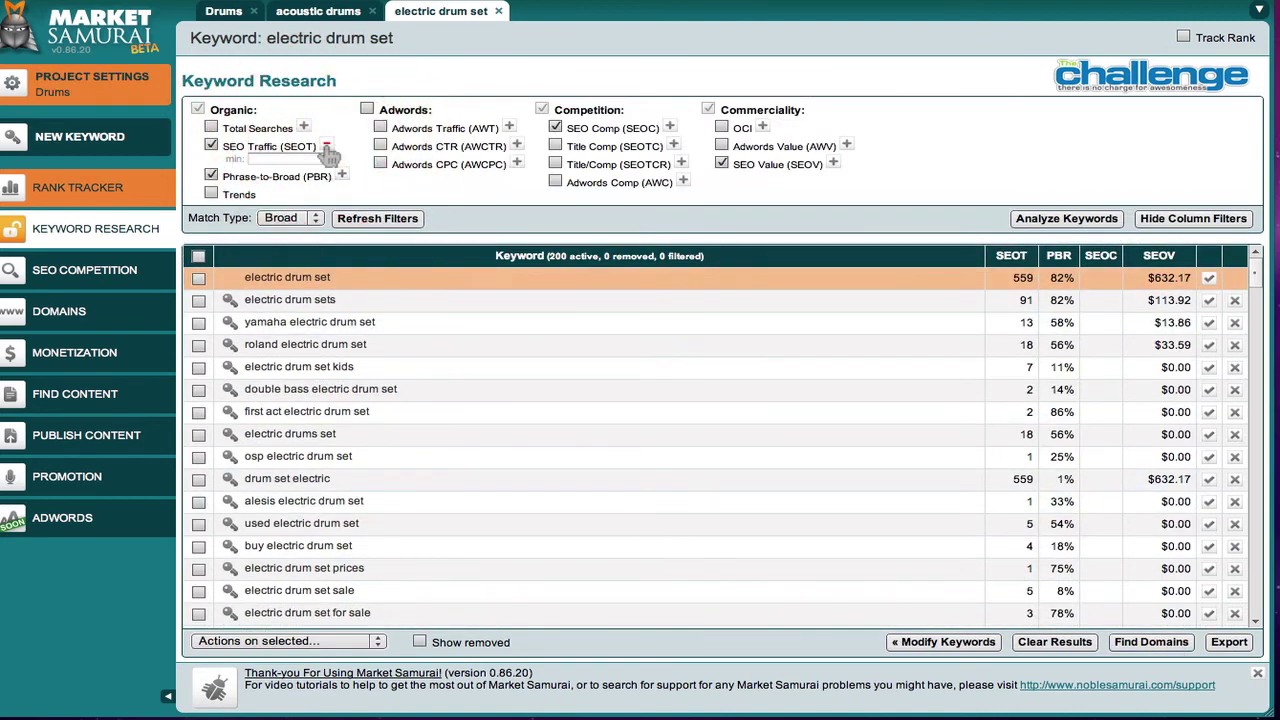
click(262, 160)
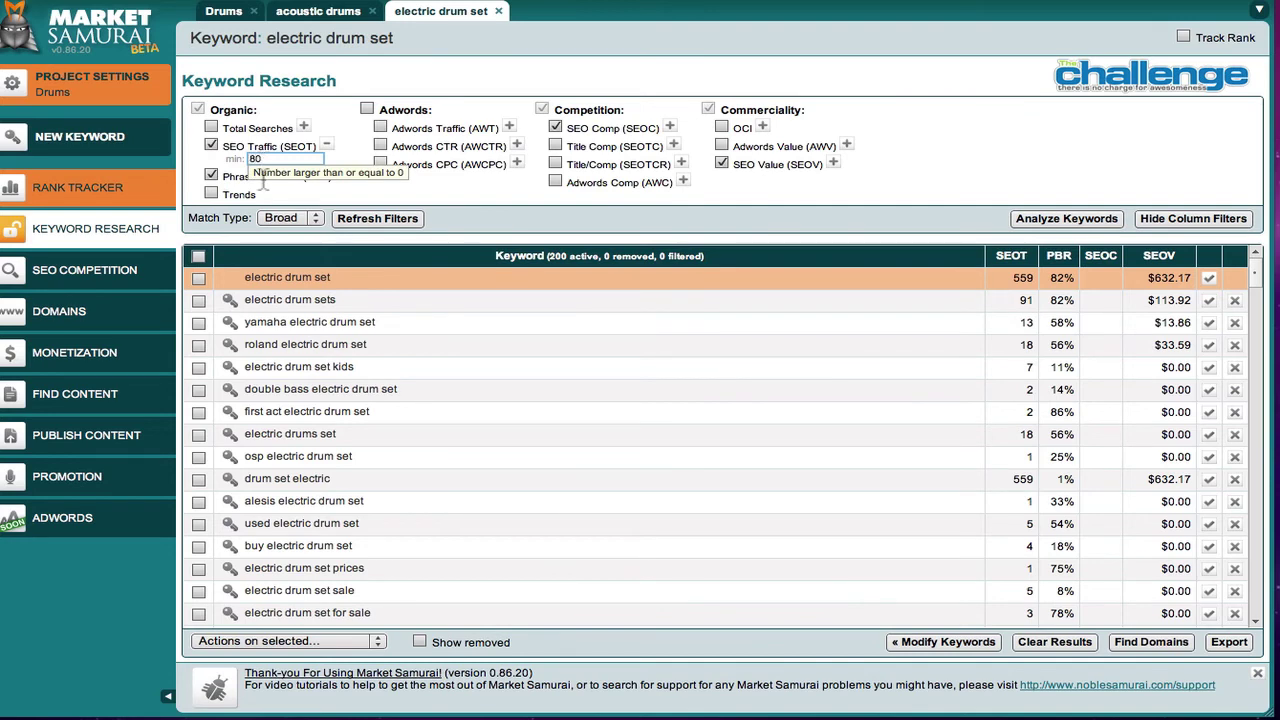
click(262, 179)
click(305, 178)
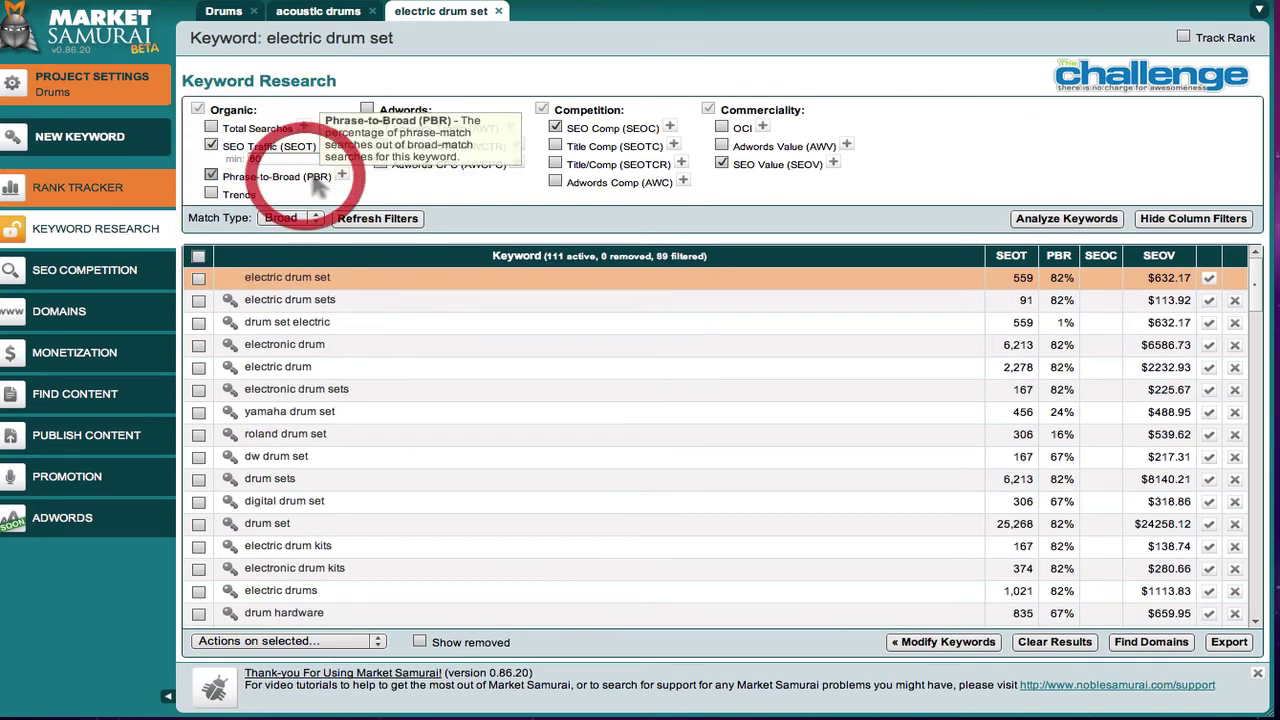
click(341, 174)
click(262, 189)
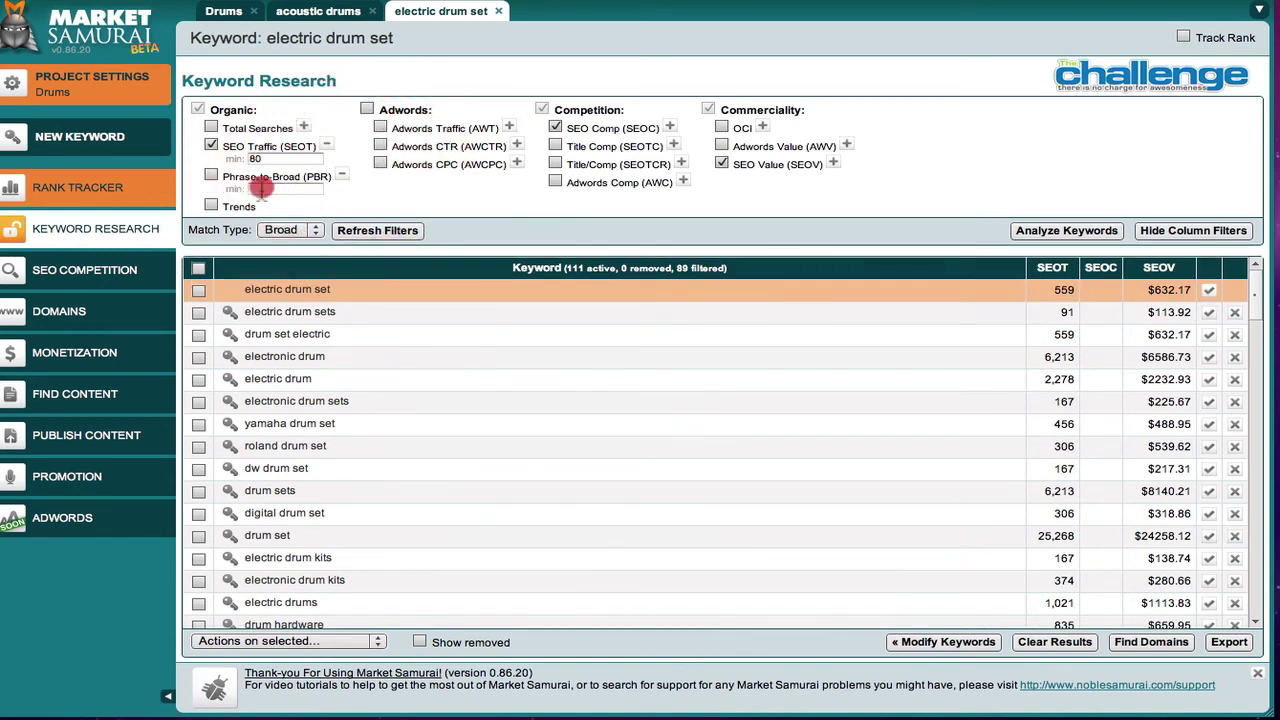
text(15)
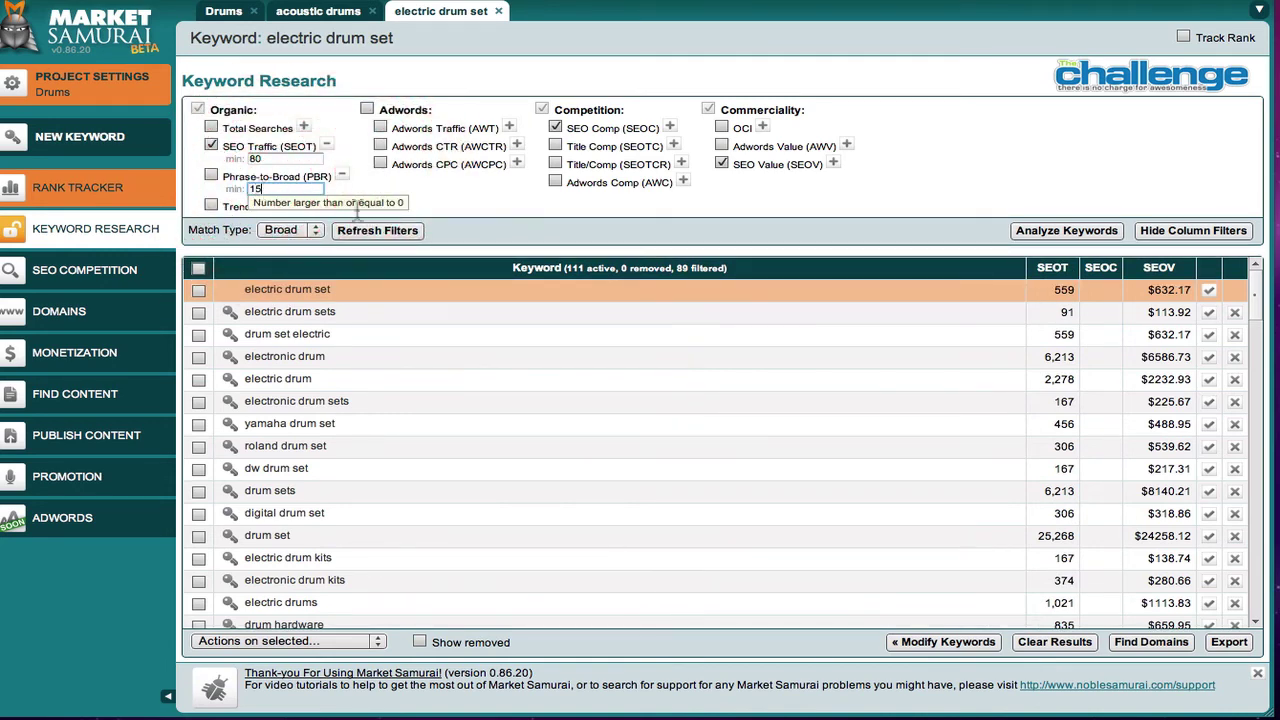
click(381, 231)
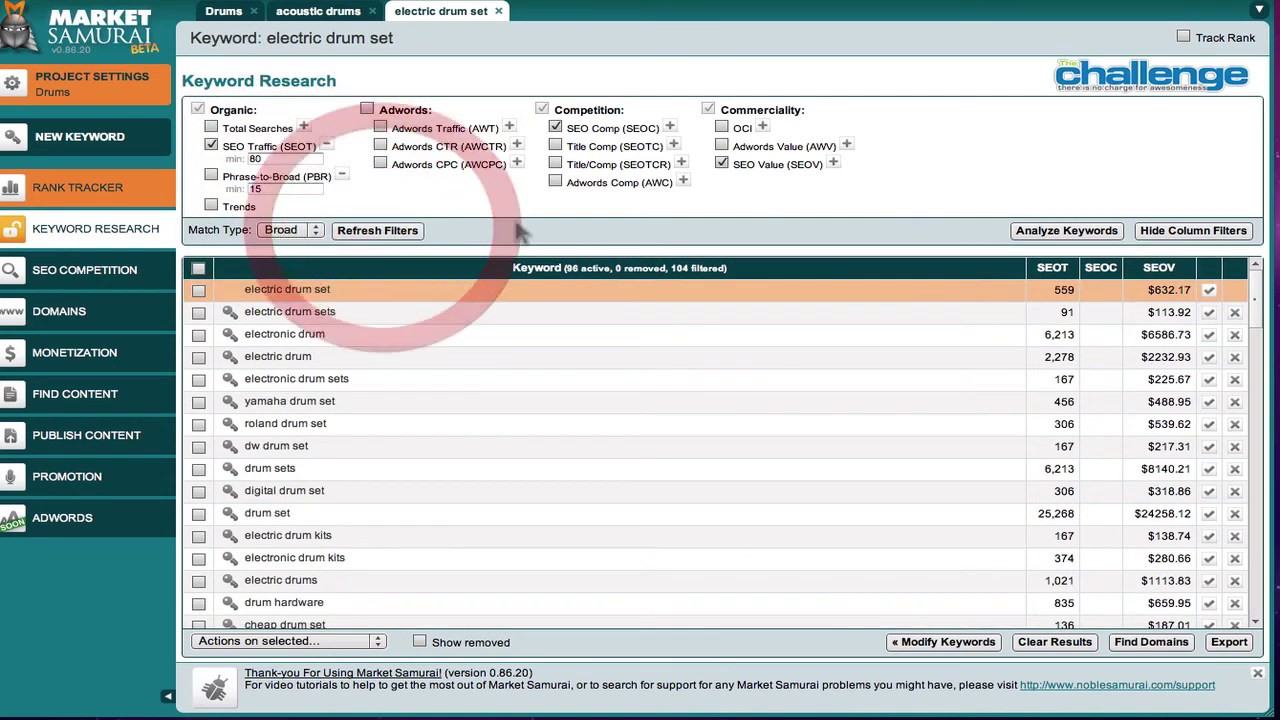
Step: Cap SEOC at 30,000, refresh the filters, and sort by SEOT highest first
click(669, 129)
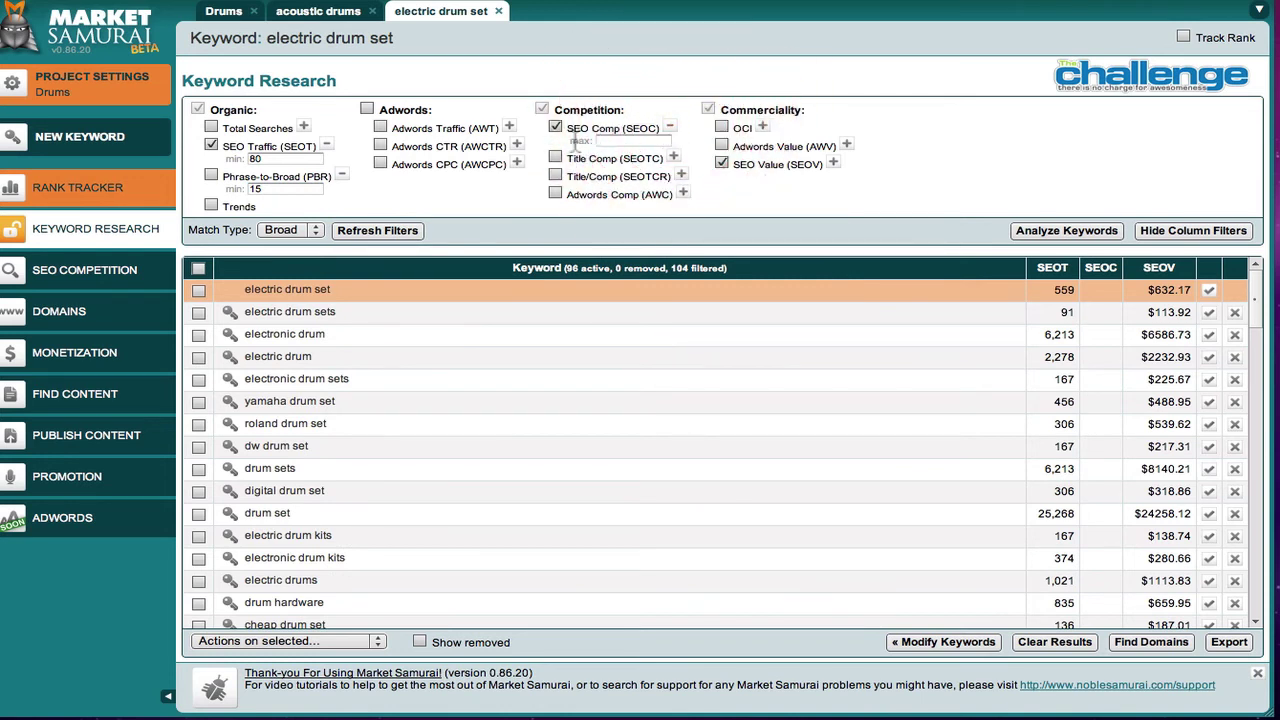
click(608, 142)
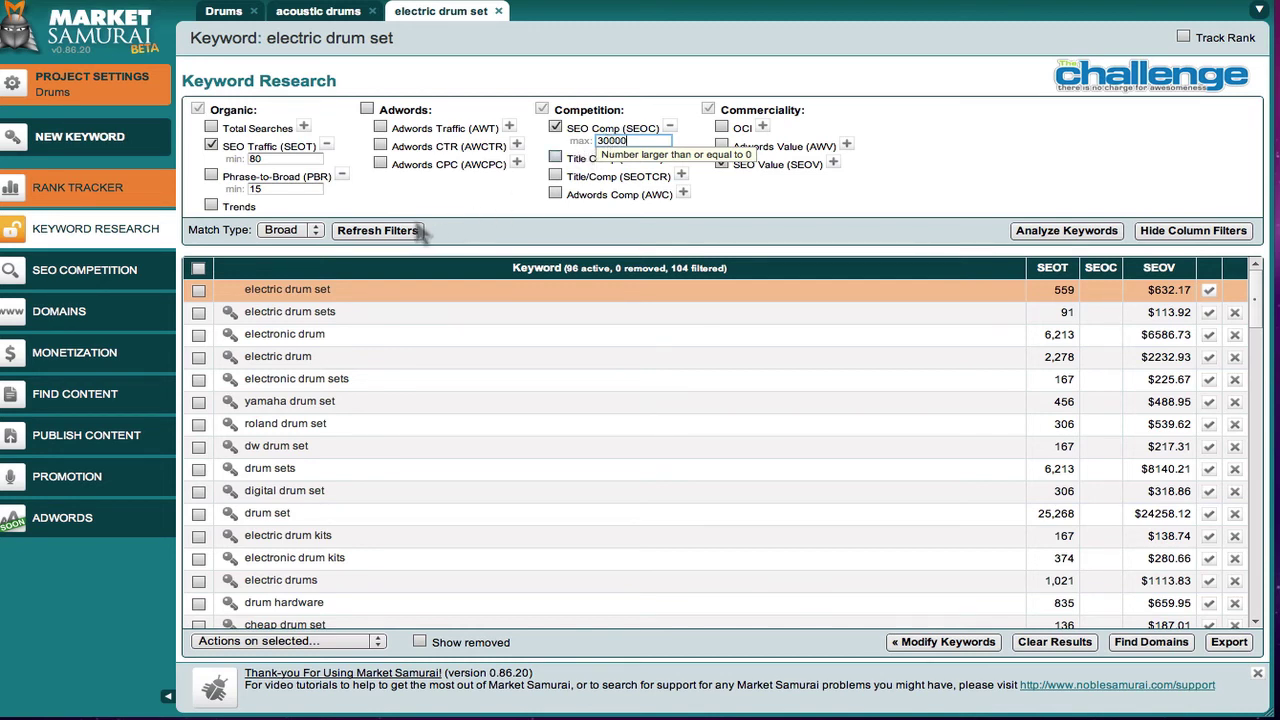
click(378, 232)
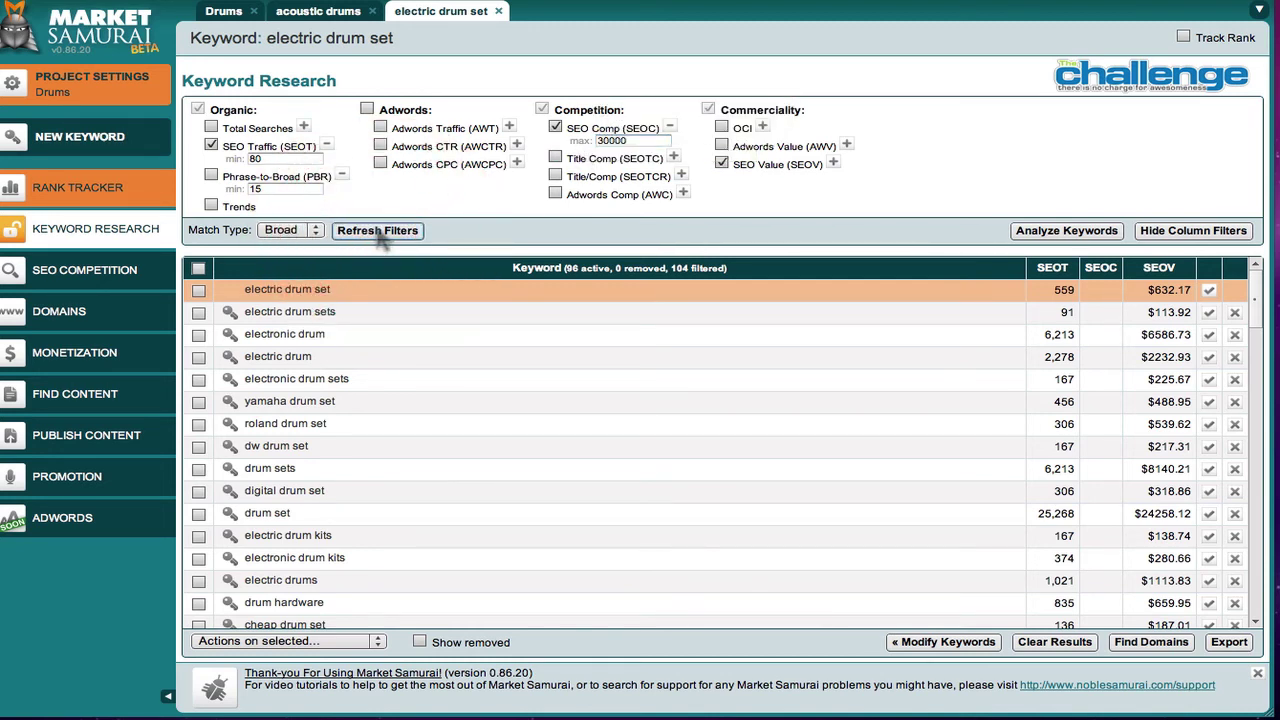
click(380, 234)
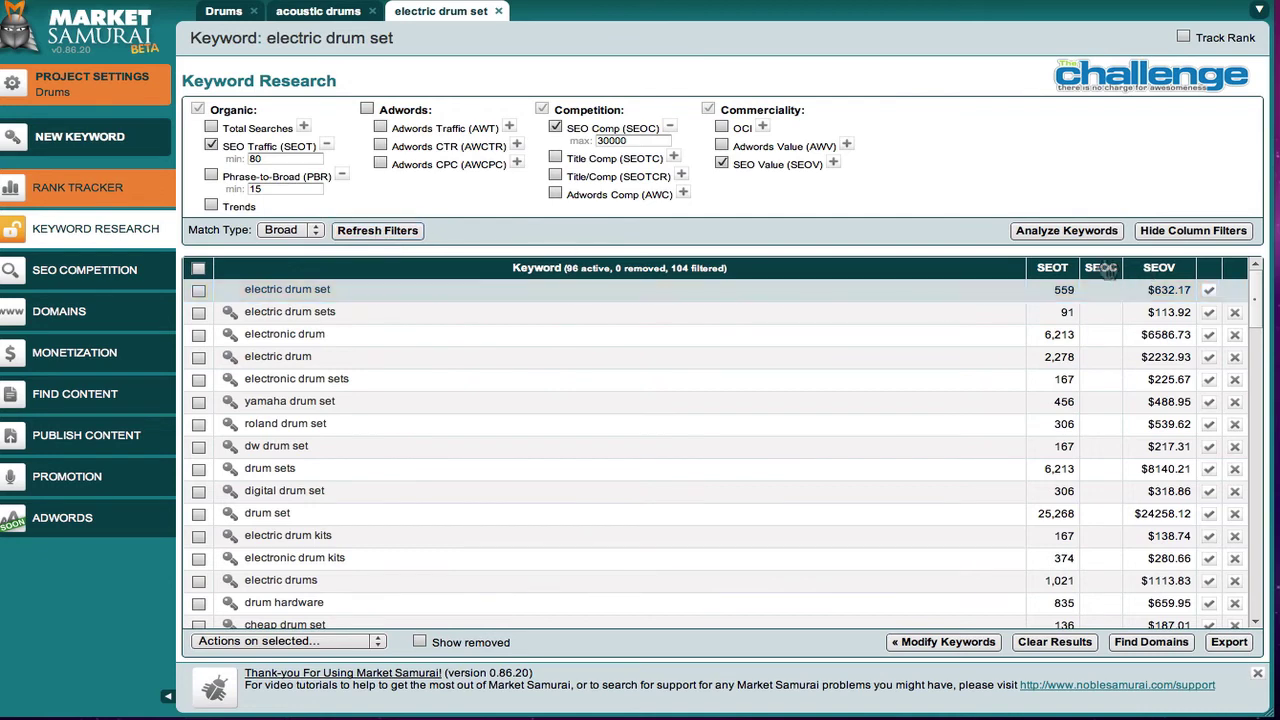
click(1050, 268)
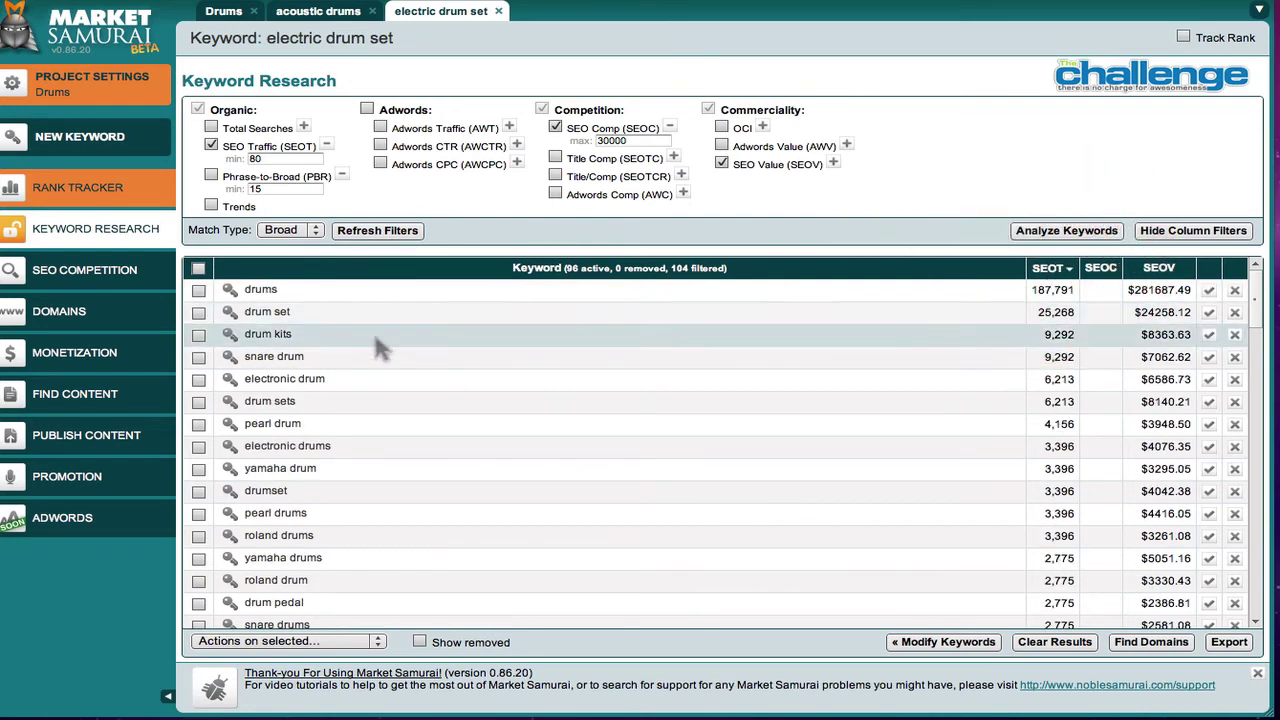
Step: Load SEO competition data and reapply the 30,000 SEOC cap, leaving 32 keywords
scroll(373, 340, down, 10)
scroll(373, 340, up, 10)
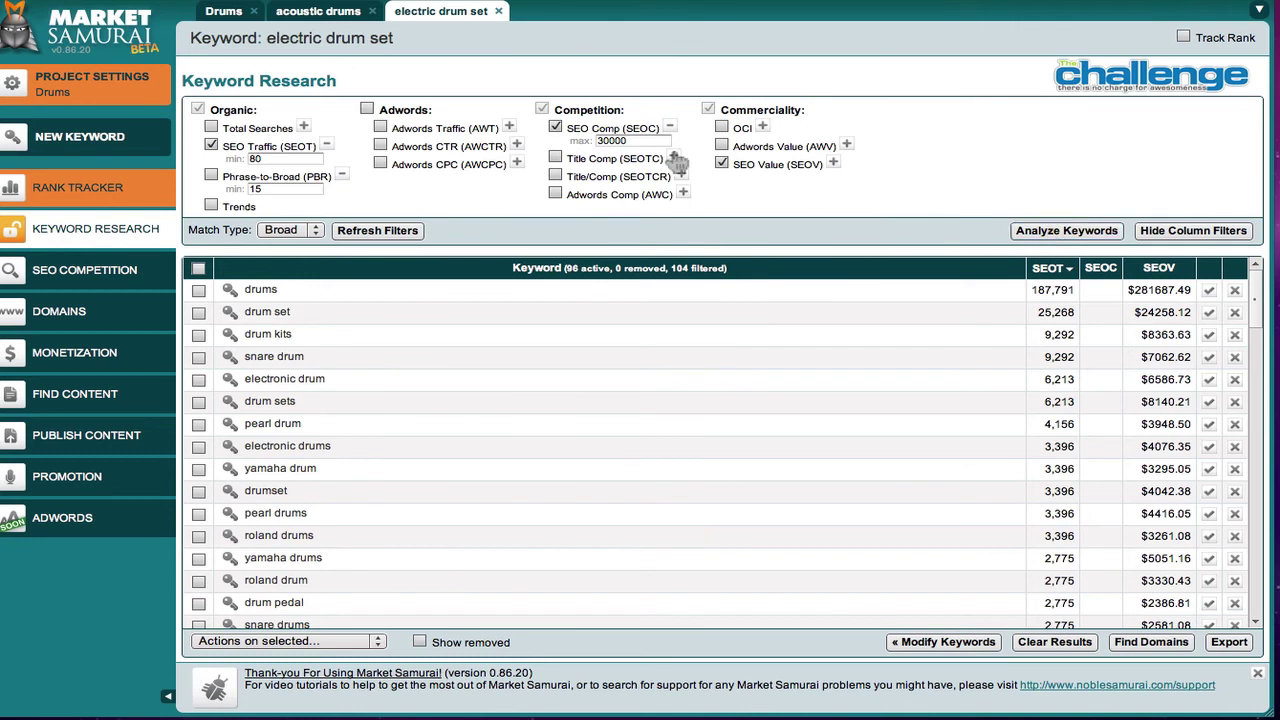
double_click(596, 142)
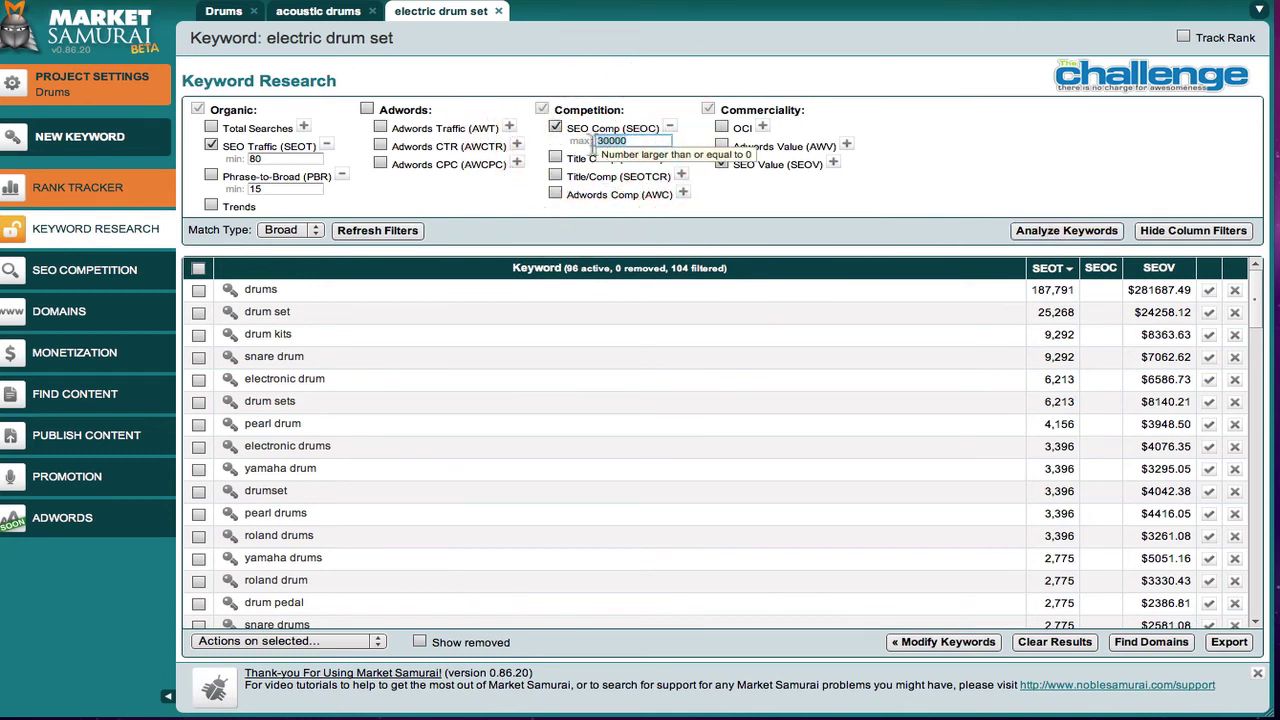
click(1060, 231)
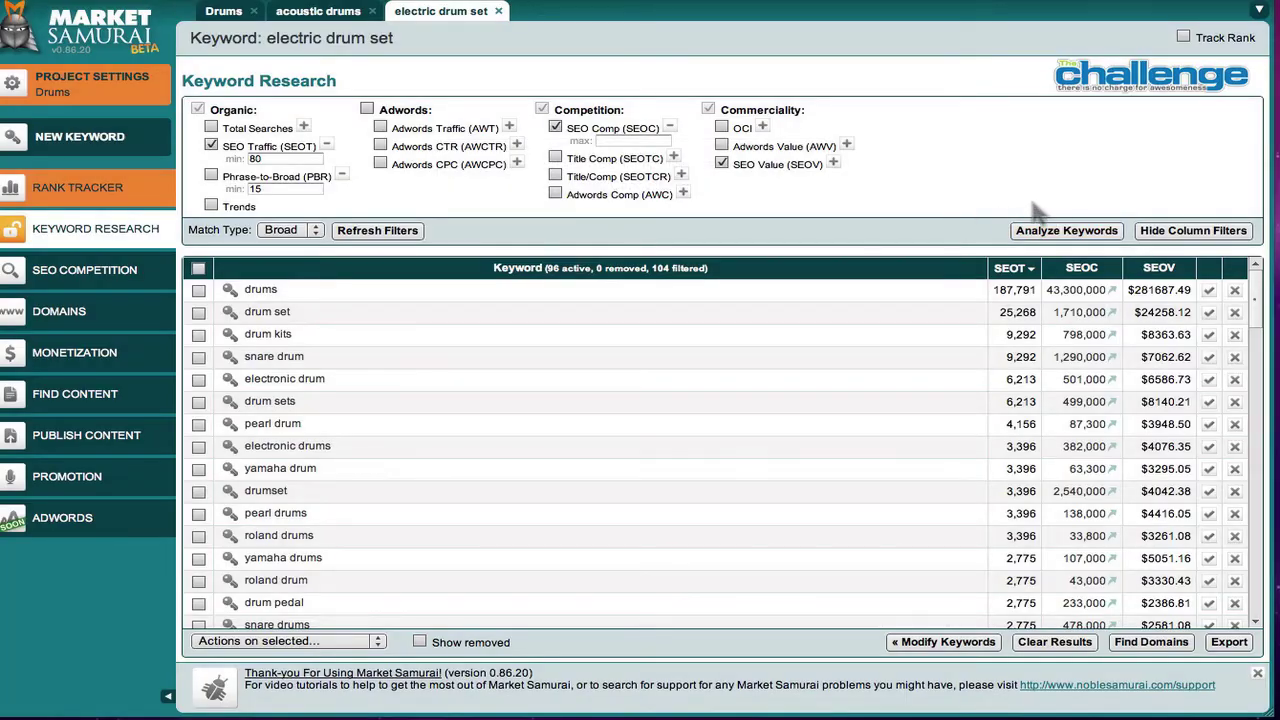
click(610, 141)
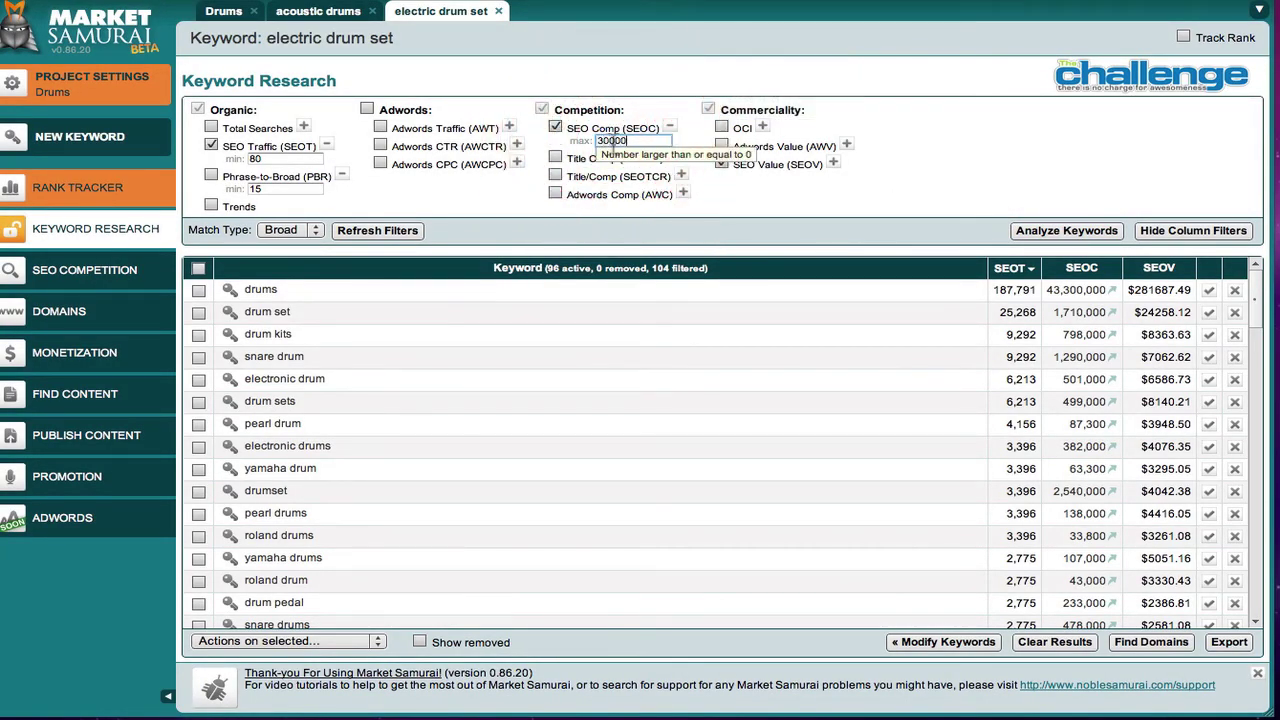
click(360, 232)
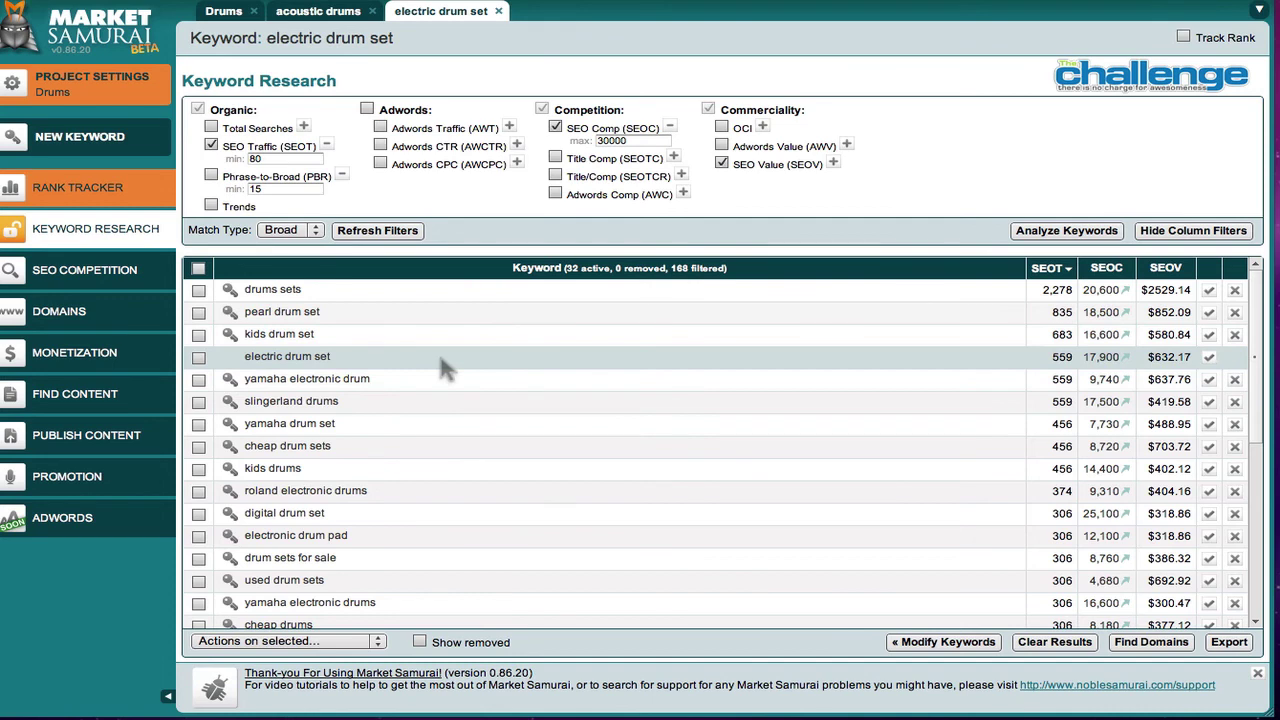
scroll(440, 360, down, 3)
scroll(440, 362, down, 4)
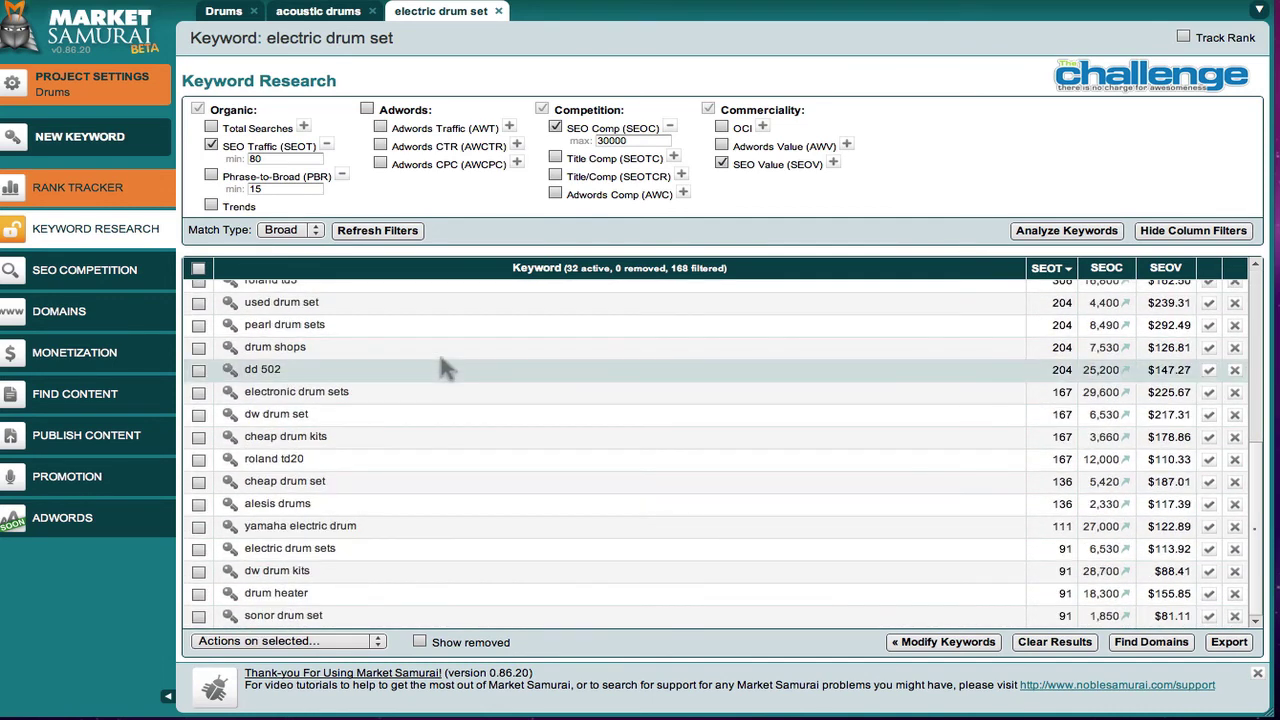
scroll(445, 368, up, 7)
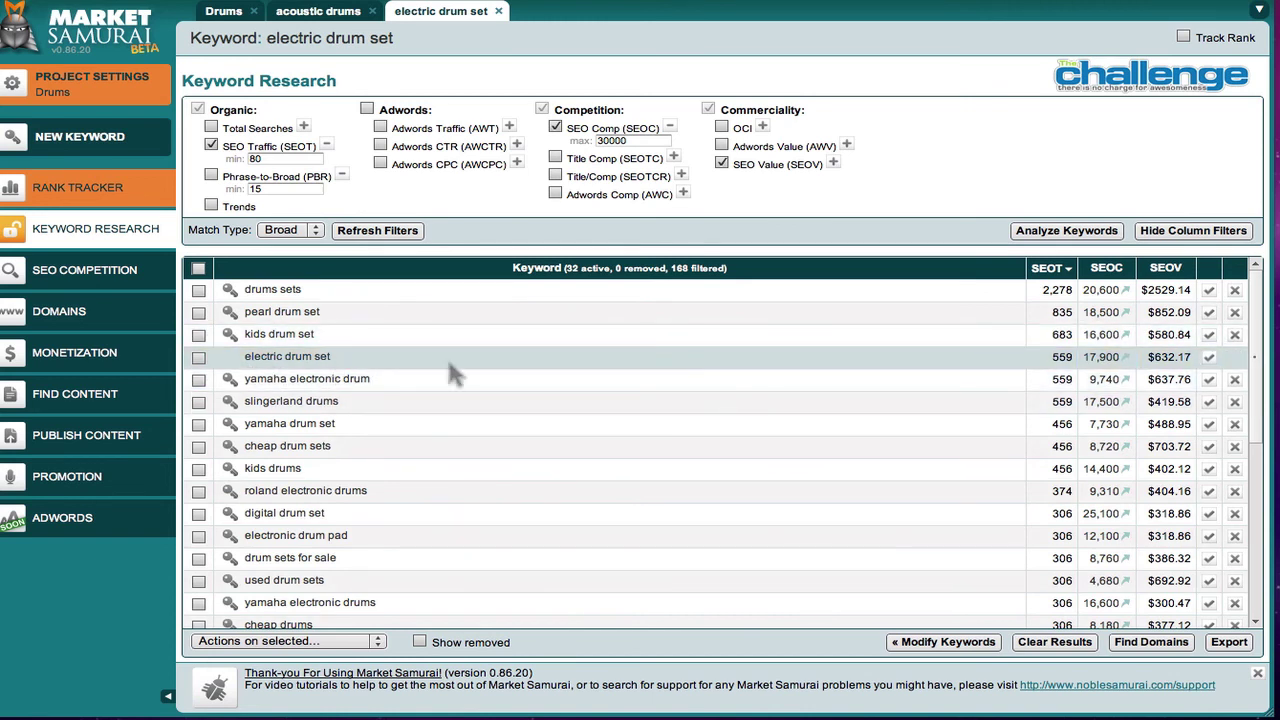
click(1142, 358)
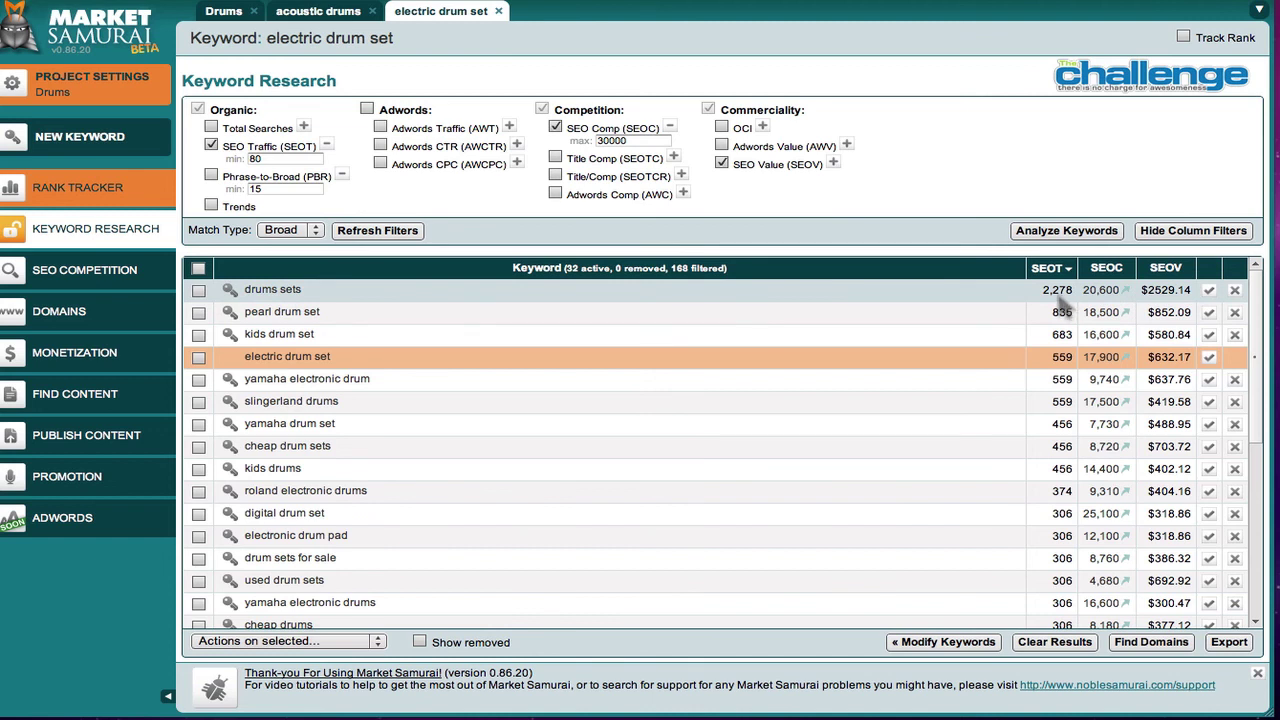
Step: Change the Match Type to Exact so SEOT and SEOV show exact-match figures
click(311, 231)
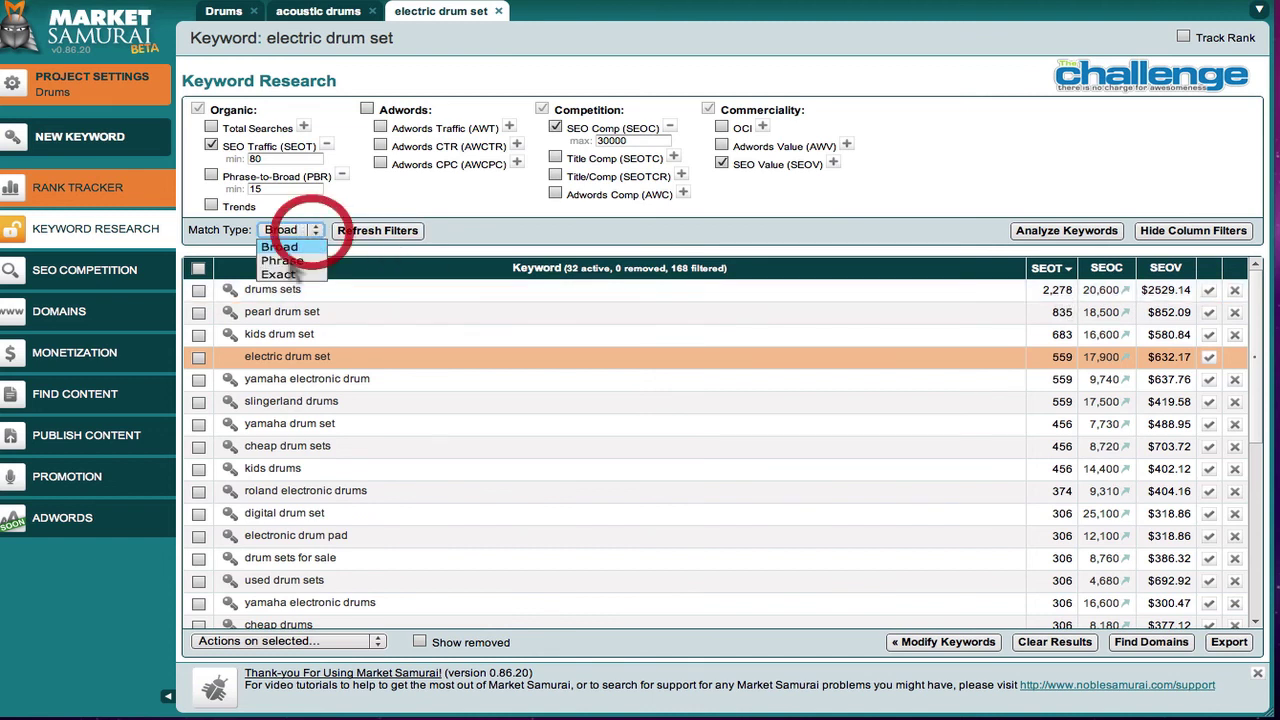
click(284, 275)
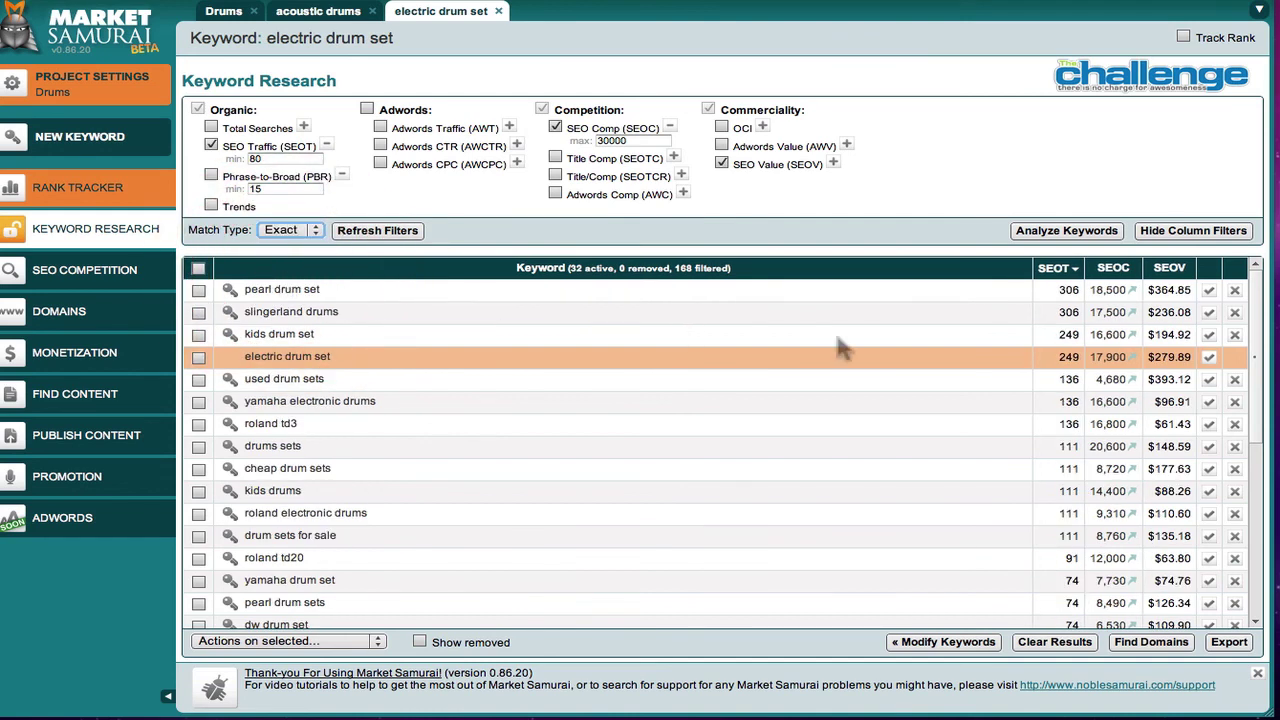